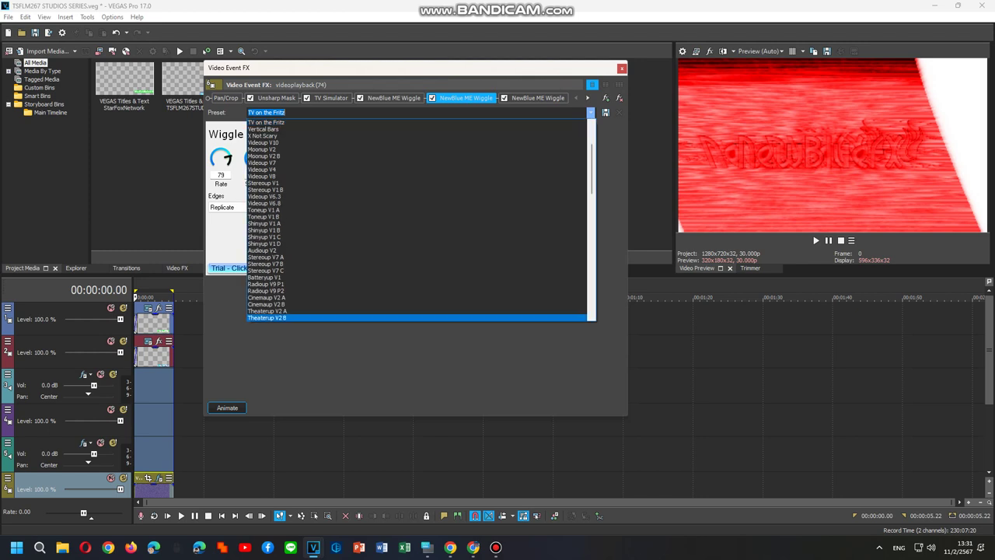
Try the Theaterup V2 A preset on the second NewBlue ME Wiggle effect, then settle on SizeMashup V10 B
left_click(268, 311)
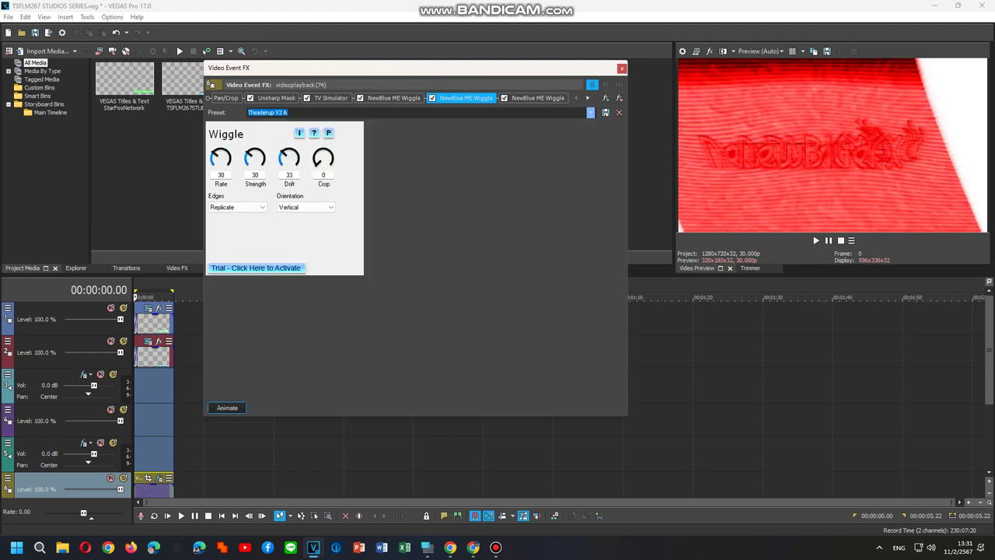
left_click(591, 113)
left_click(498, 310)
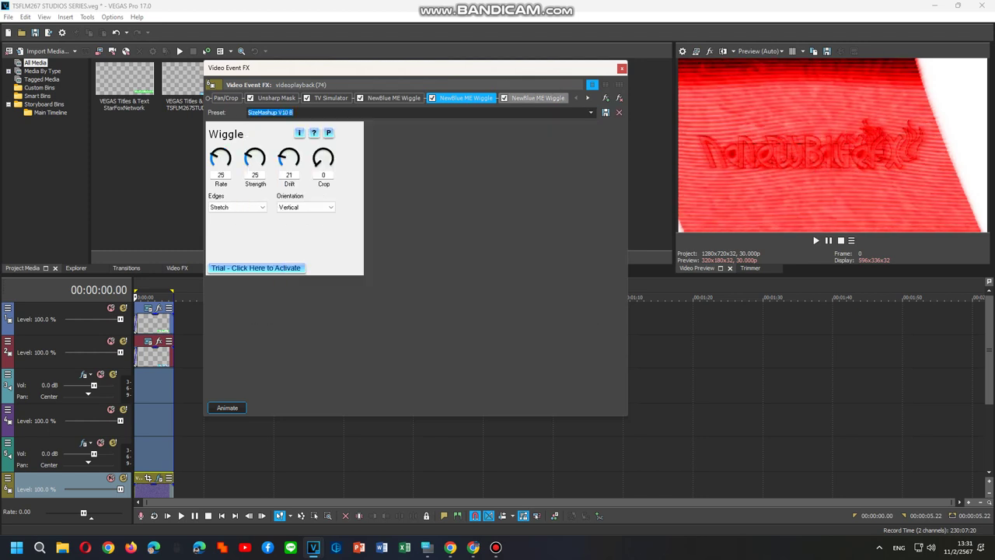
Try the Videoup V8 preset on the third NewBlue ME Wiggle effect, then apply Reset To None
left_click(538, 98)
left_click(591, 113)
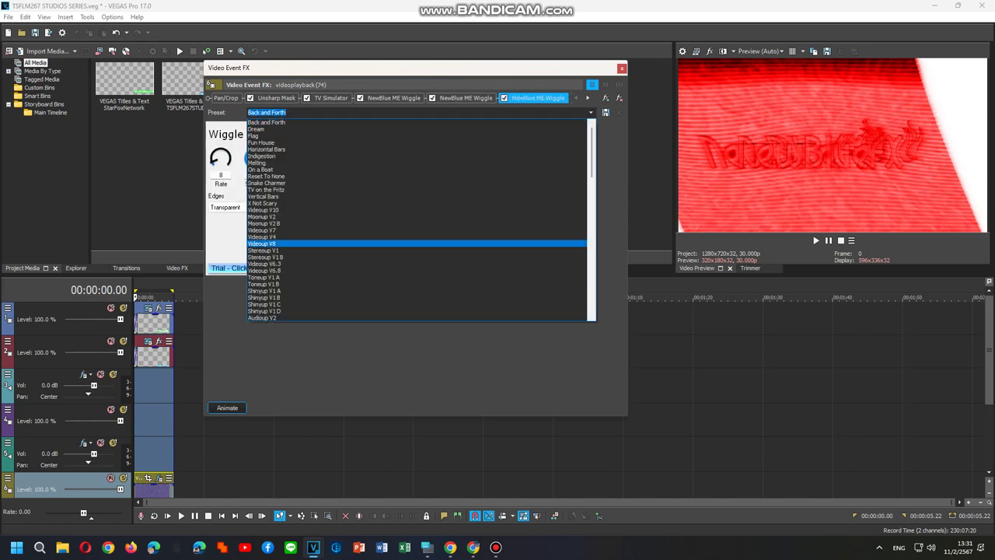
key("Return")
left_click(591, 113)
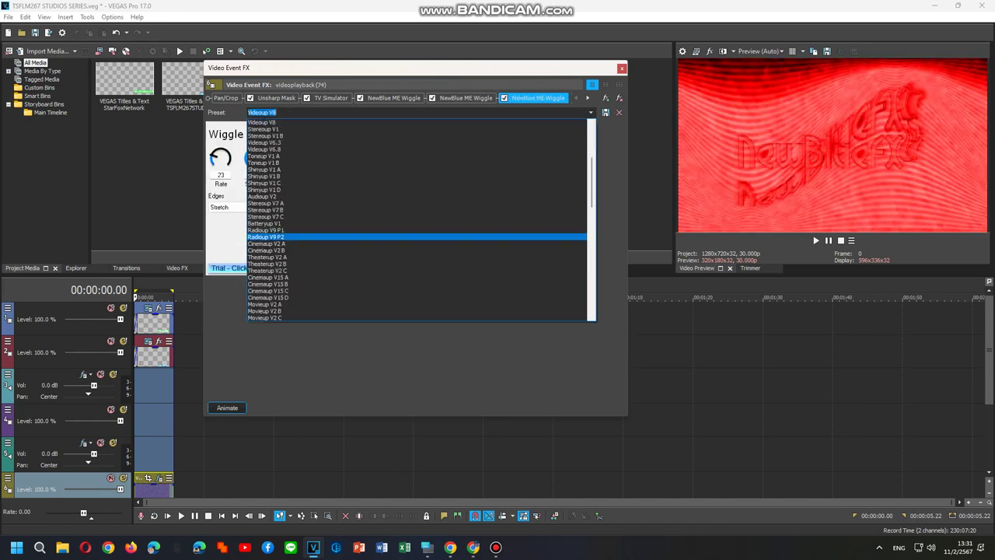
scroll(544, 237, "up", 6)
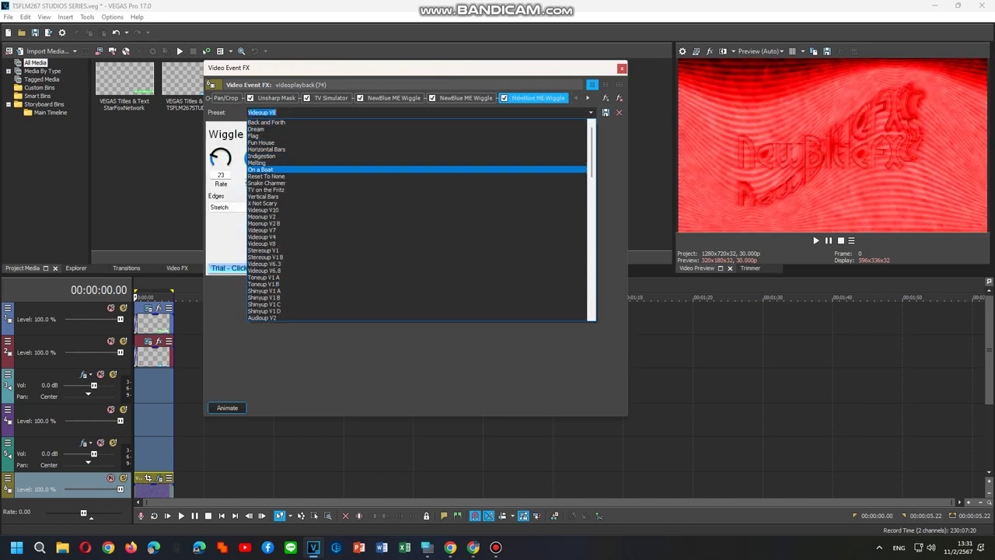
left_click(545, 177)
Apply the Fun House preset to the third NewBlue ME Wiggle effect
left_click(591, 112)
key("Up")
key("Up")
key("Up")
key("Up")
key("Up")
key("Up")
key("Up")
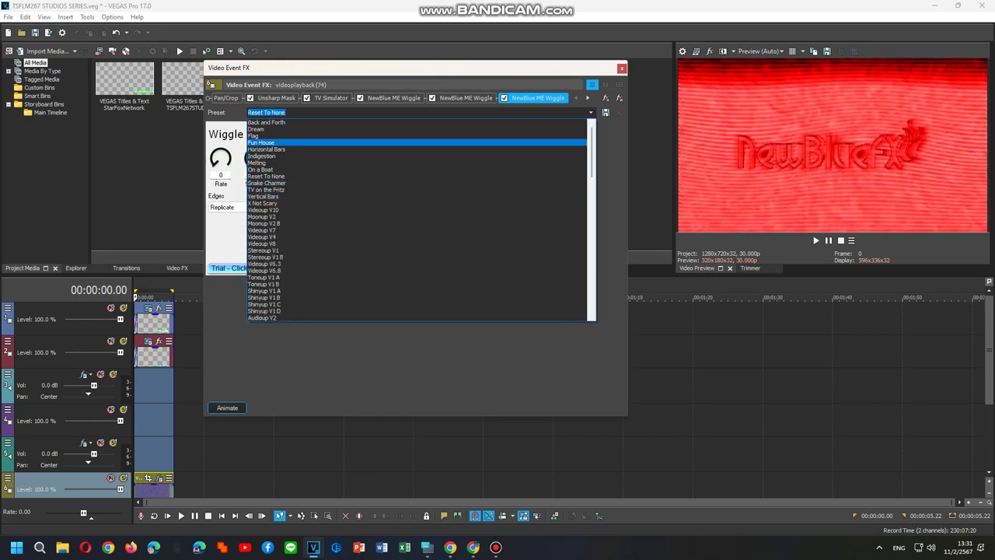
left_click(435, 143)
Move the playhead to 00:00:02.27 and open the Gradient Map effect in the video event's effect chain
left_click(154, 455)
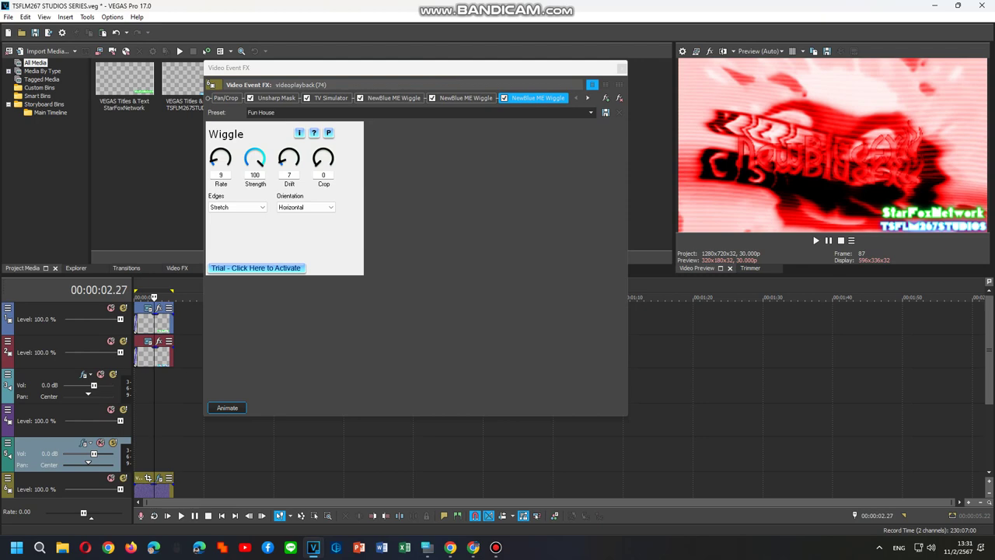
left_click(588, 98)
left_click(588, 98)
left_click(512, 98)
key("Right")
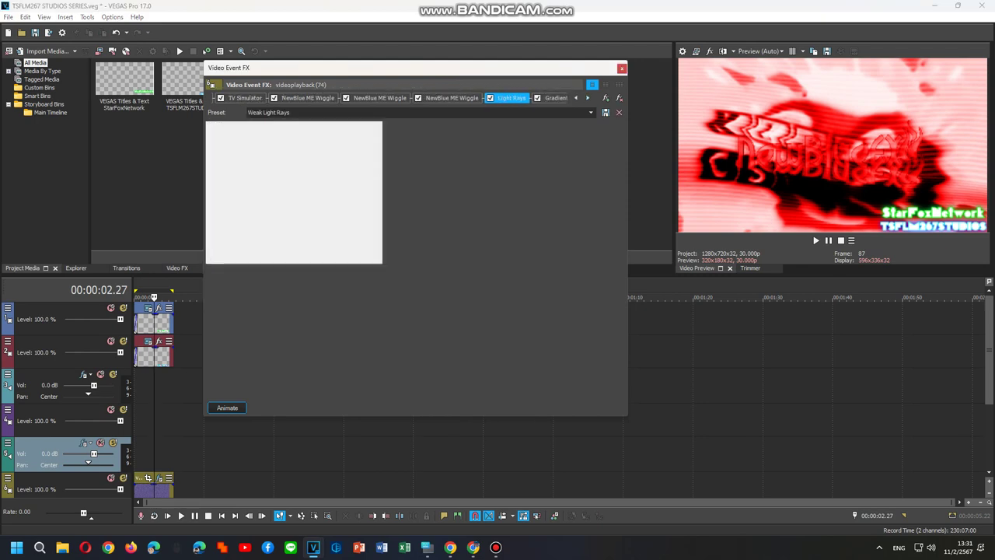
left_click(233, 213)
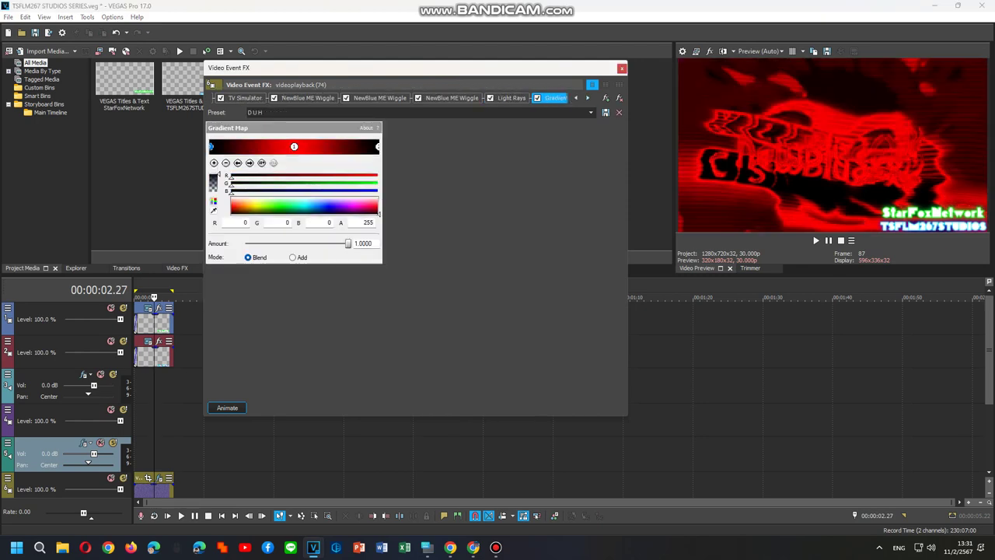
Recolour the gradient's last stop to bright blue with R 15, G 166, B 255
left_click(378, 146)
left_click(377, 199)
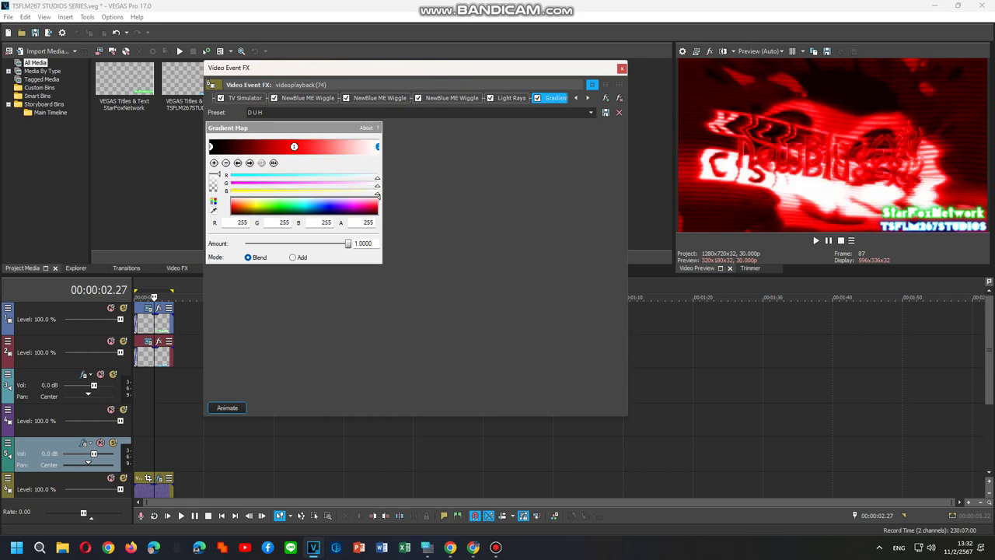
left_click_drag(321, 209, 313, 205)
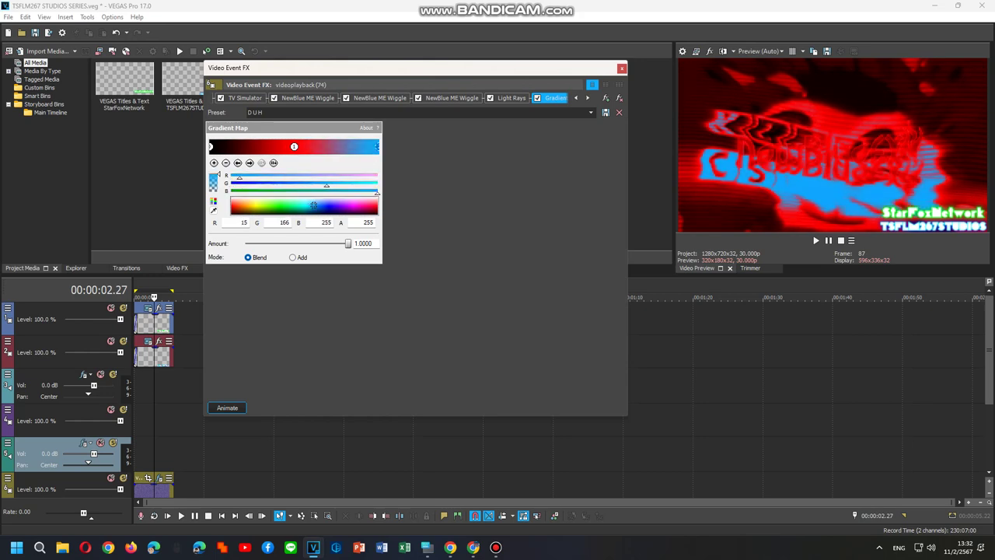
Move stop 1 near the dark end and the bright blue stop near the middle of the gradient, and recolour stop 1 dark blue
left_click_drag(294, 146, 219, 146)
left_click_drag(378, 146, 279, 146)
left_click_drag(219, 146, 233, 146)
left_click(323, 211)
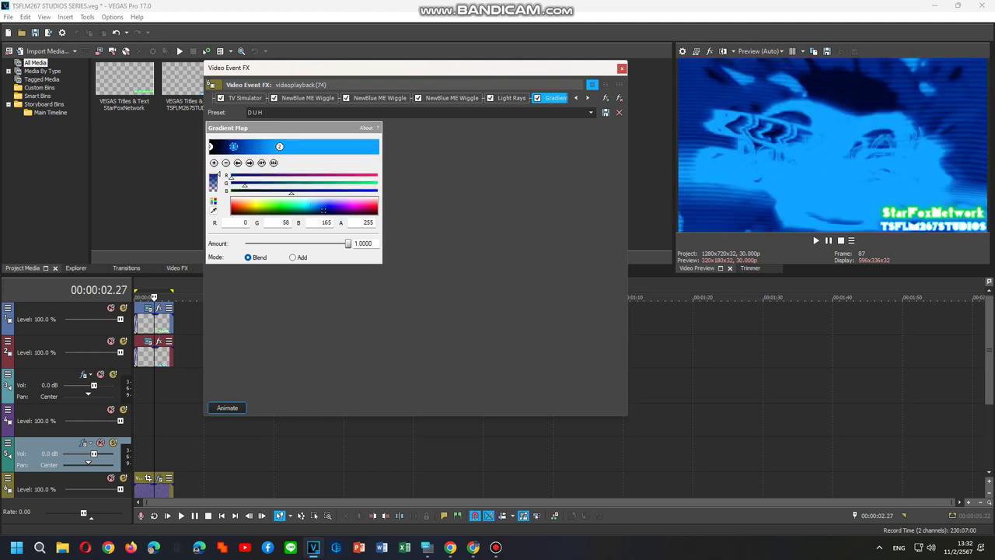
left_click(327, 210)
Add a third gradient stop coloured R 60, G 158, B 255, and recolour stop 2 to R 15, G 115, B 255
left_click(311, 146)
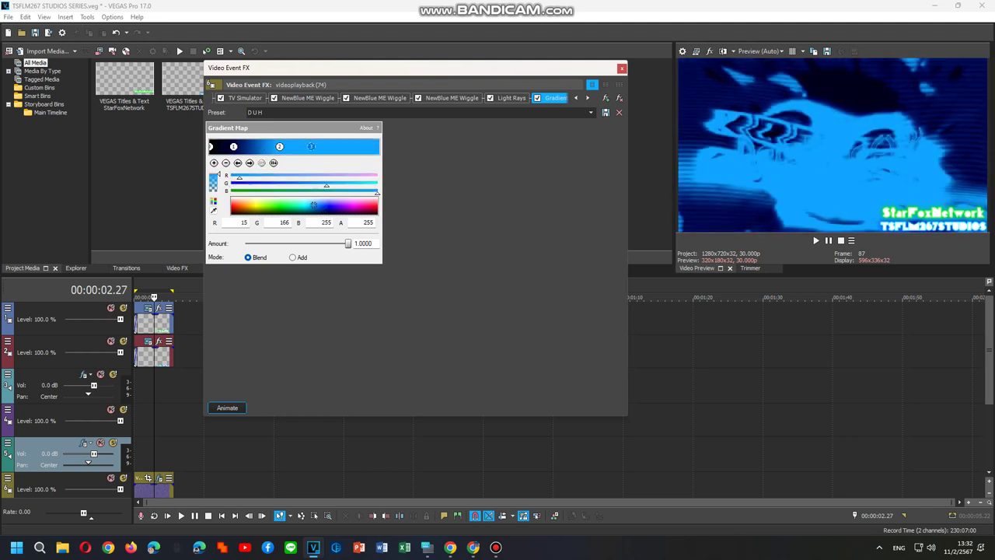
left_click(313, 203)
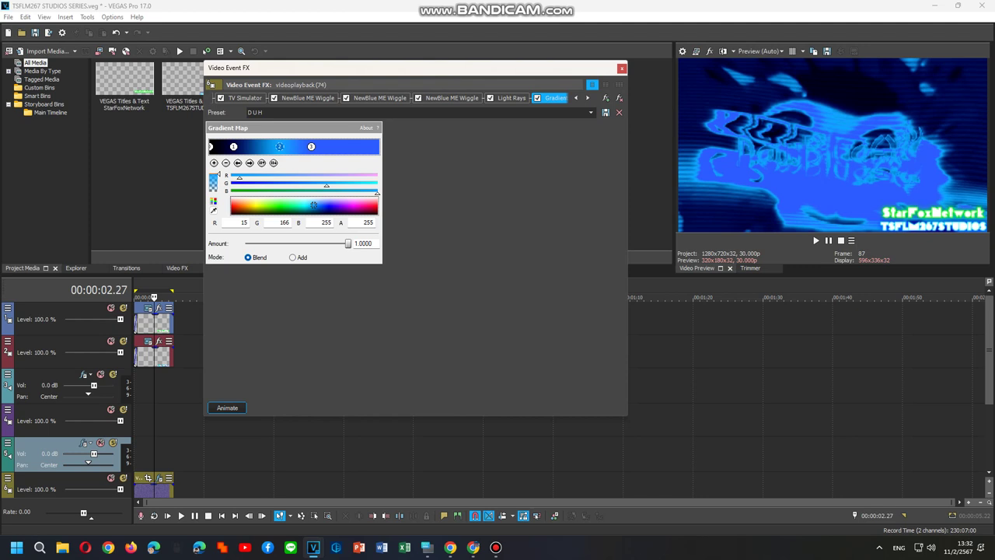
left_click(318, 205)
left_click(317, 202)
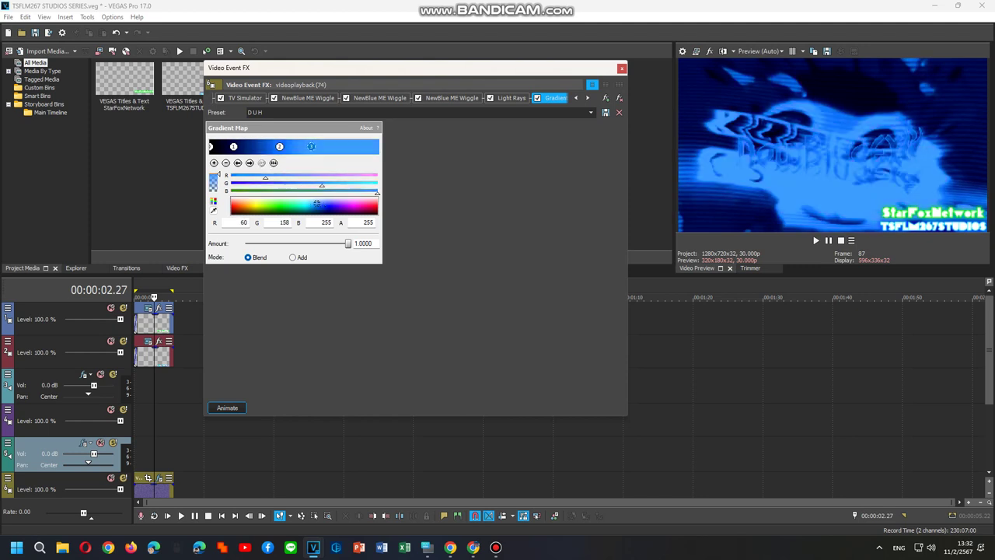
Add a white fourth stop near the gradient's bright end and fine-tune the positions of stops 2 and 3
left_click_drag(311, 146, 321, 146)
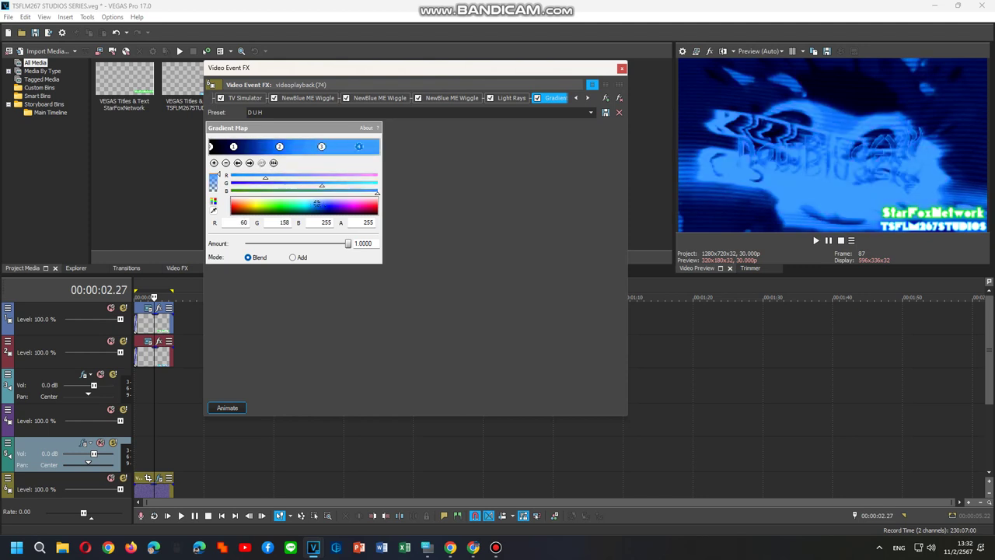
left_click_drag(330, 204, 378, 196)
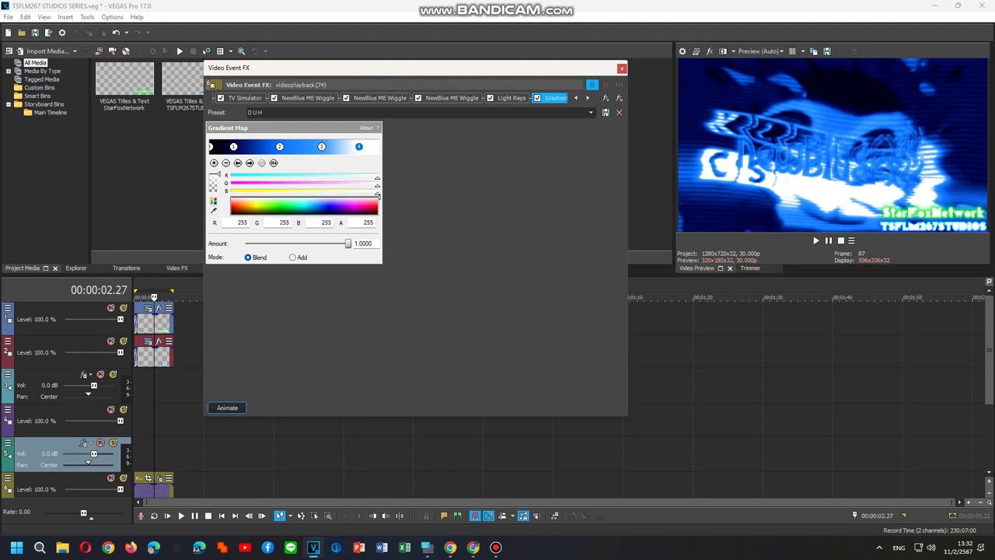
left_click_drag(280, 146, 317, 146)
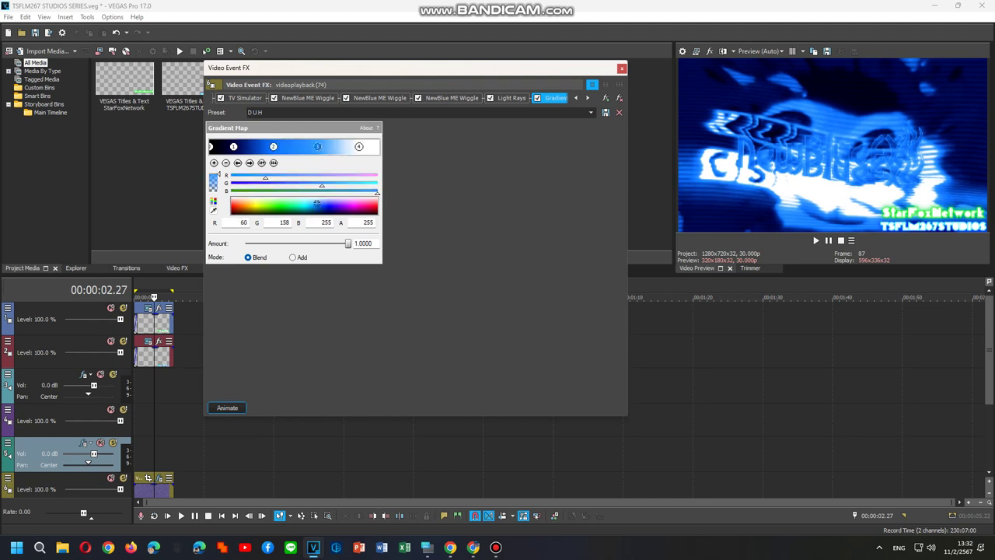
Name the Gradient Map preset "Shinyup V13" using the on-screen keyboard
left_click(255, 113)
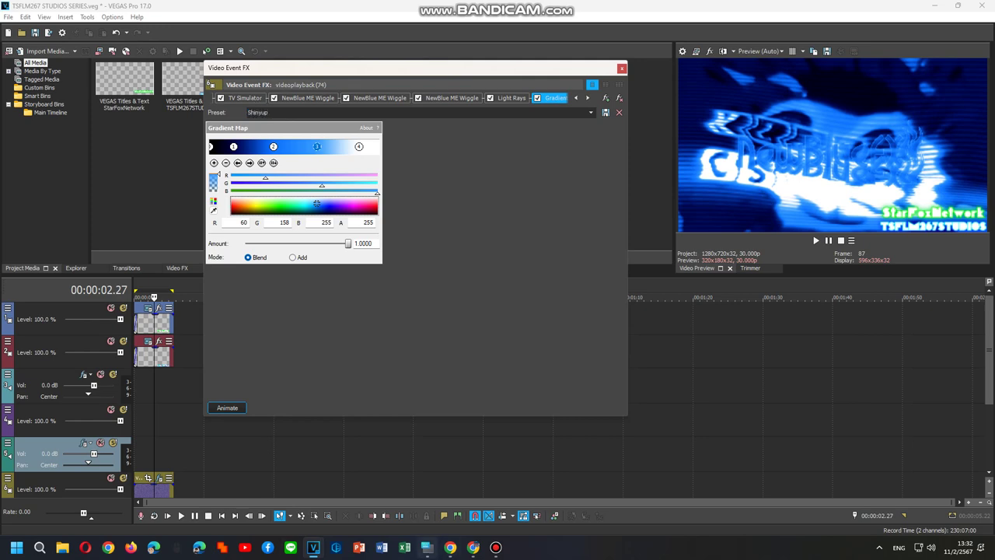
key("ctrl+super+o")
left_click(270, 113)
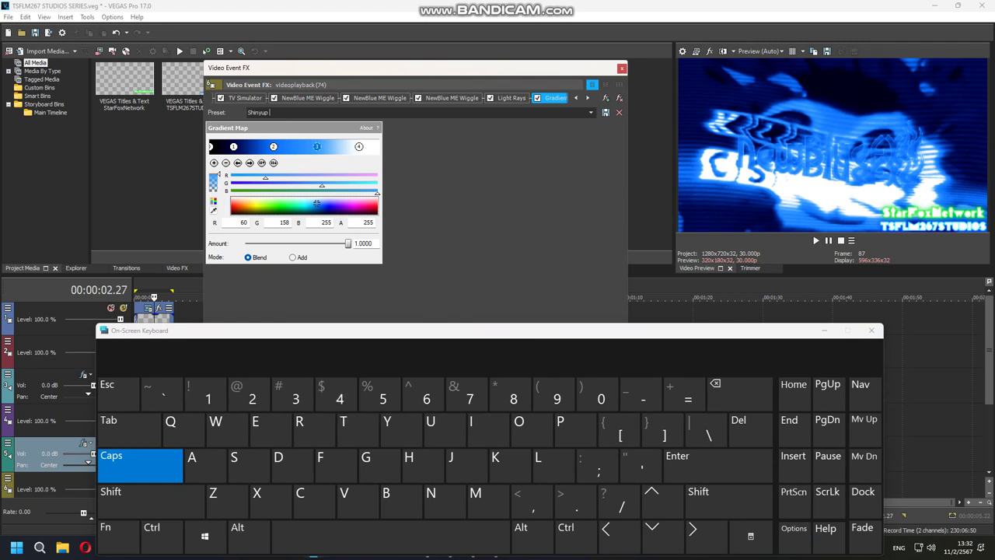
type("V3")
left_click(824, 330)
Save the video event's whole effect chain as a filter package named "Shinyup V13"
left_click(606, 98)
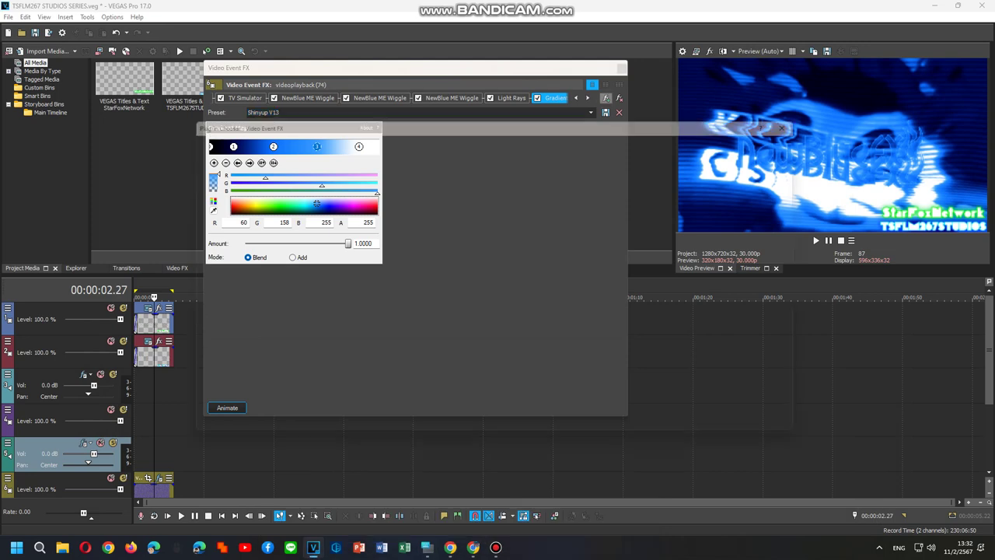
left_click(220, 172)
left_click(214, 181)
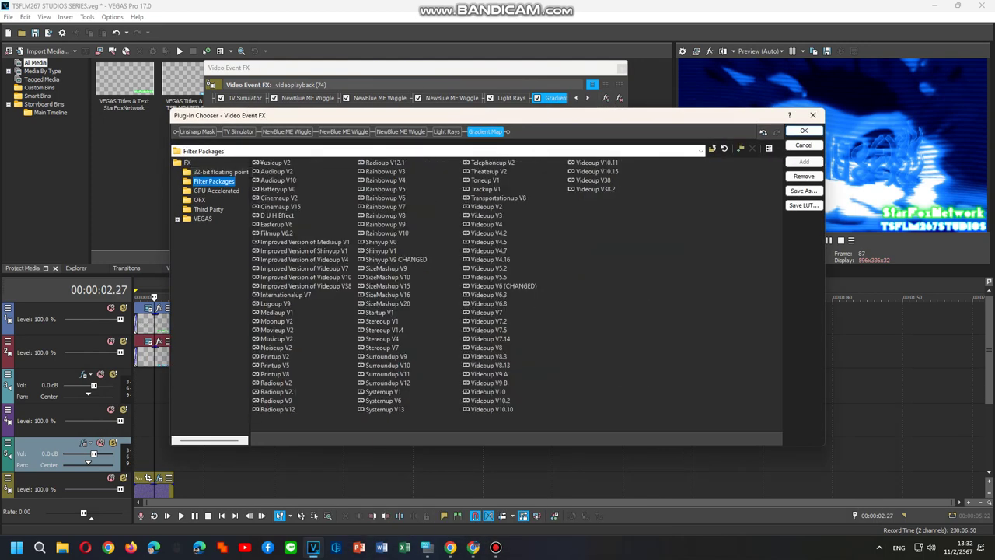
left_click(804, 191)
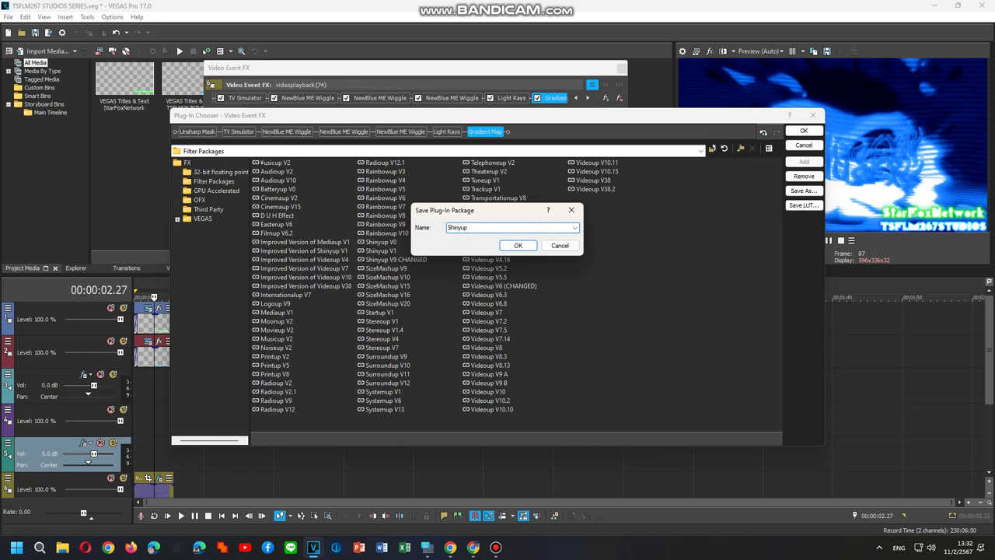
left_click(427, 547)
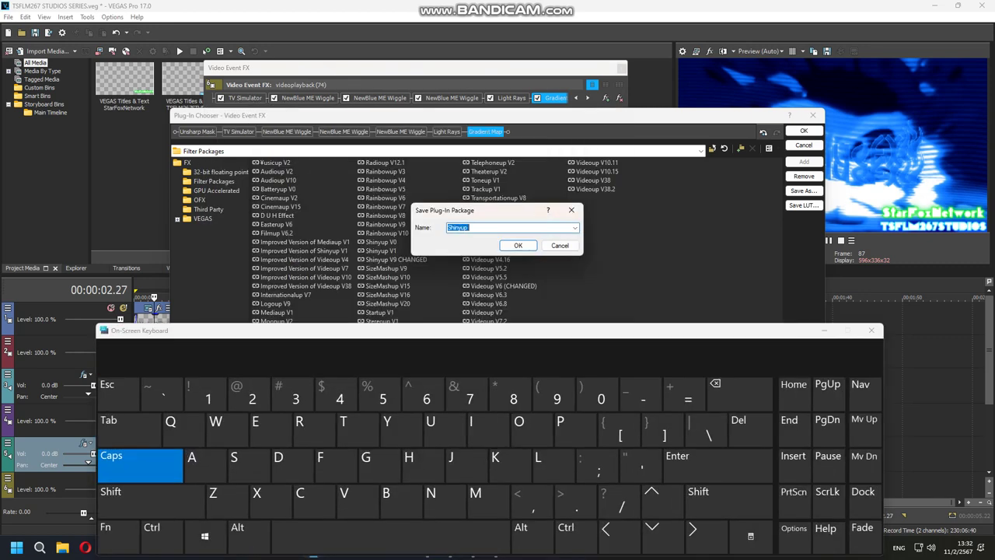
left_click(343, 502)
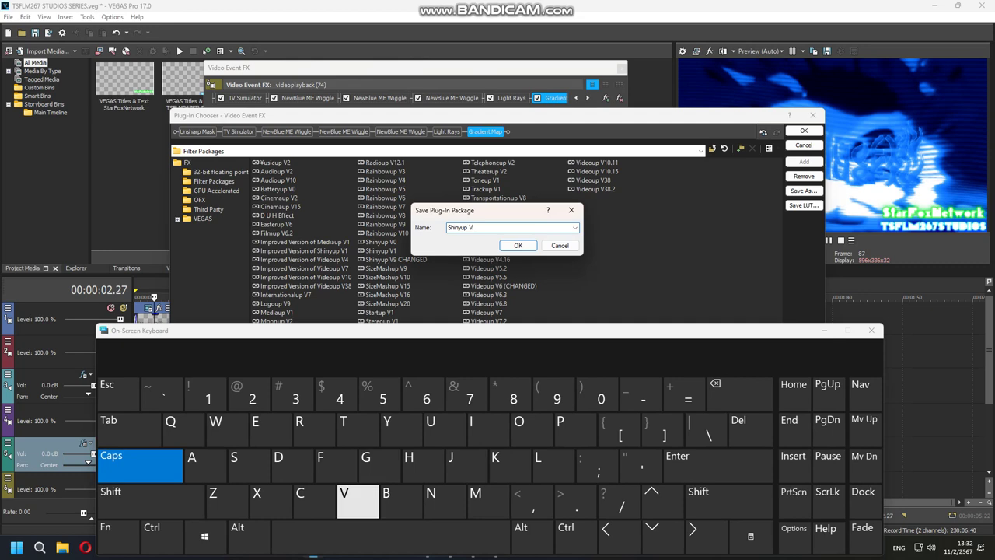
left_click(140, 465)
left_click(518, 245)
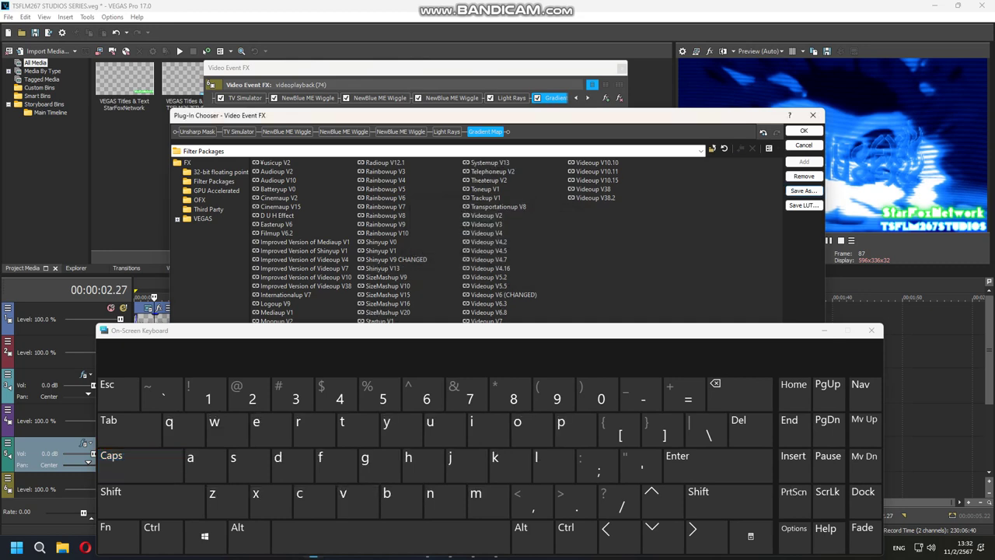
left_click(824, 331)
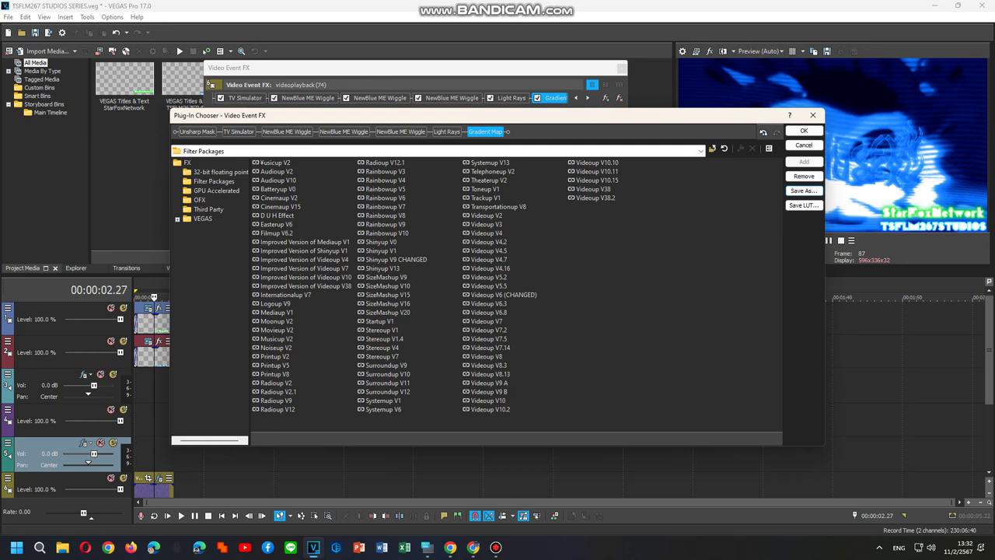
left_click(804, 130)
Check the colours of the gradient stops and close the video event's effects window
left_click(496, 548)
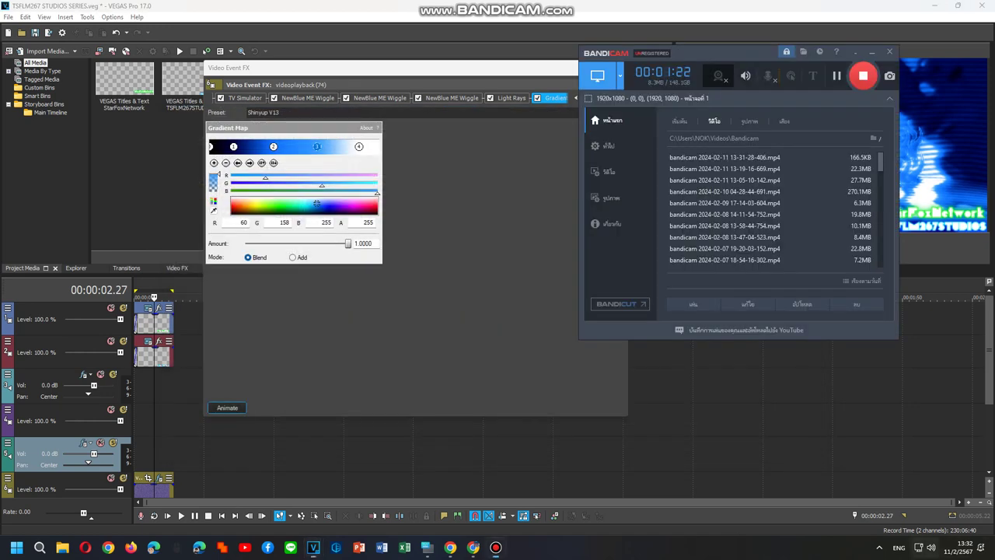
left_click(317, 203)
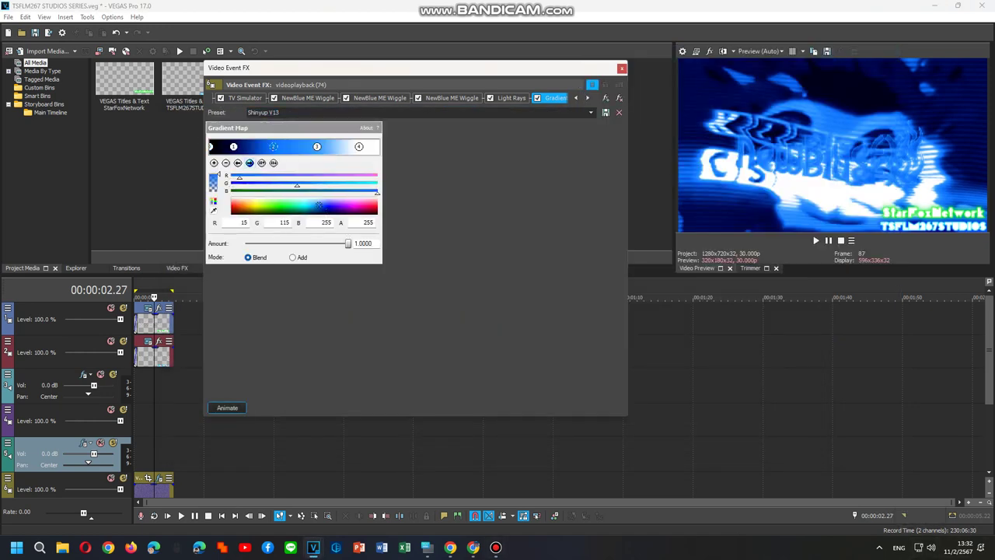
left_click(210, 146)
left_click(622, 68)
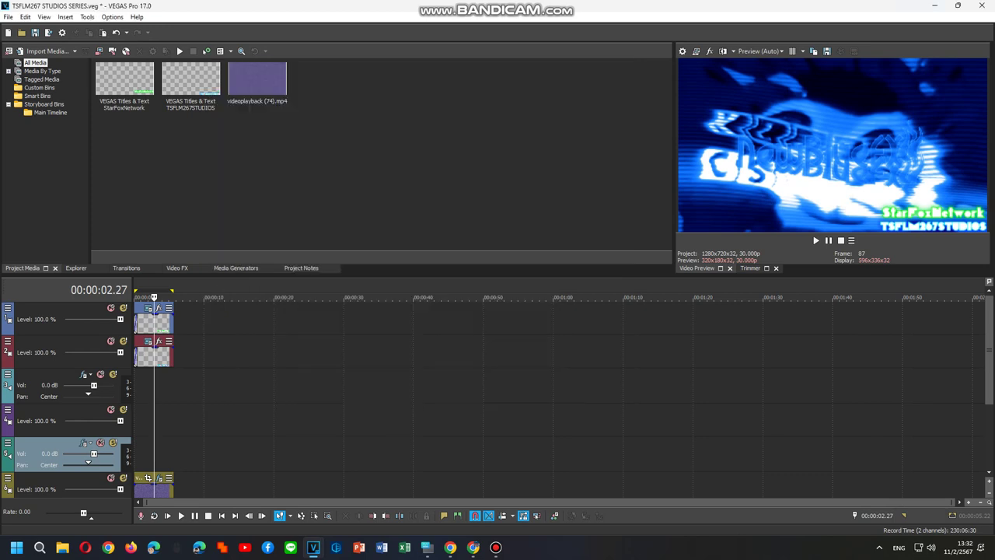
Select the clip's full time range and apply the Radioup V9 FX package to the videoplayback (74) audio event
double_click(155, 293)
left_click_drag(989, 350, 989, 408)
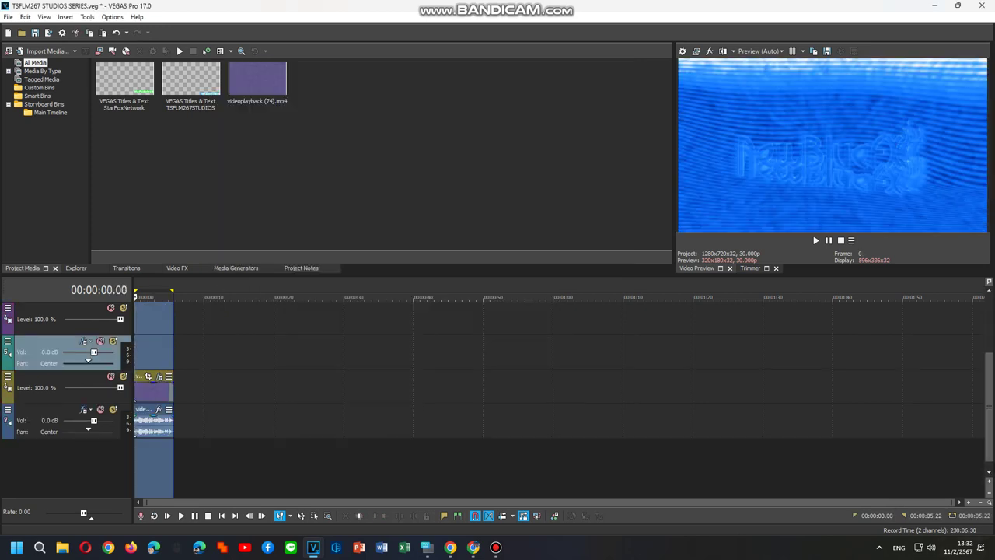
right_click(161, 424)
left_click(210, 179)
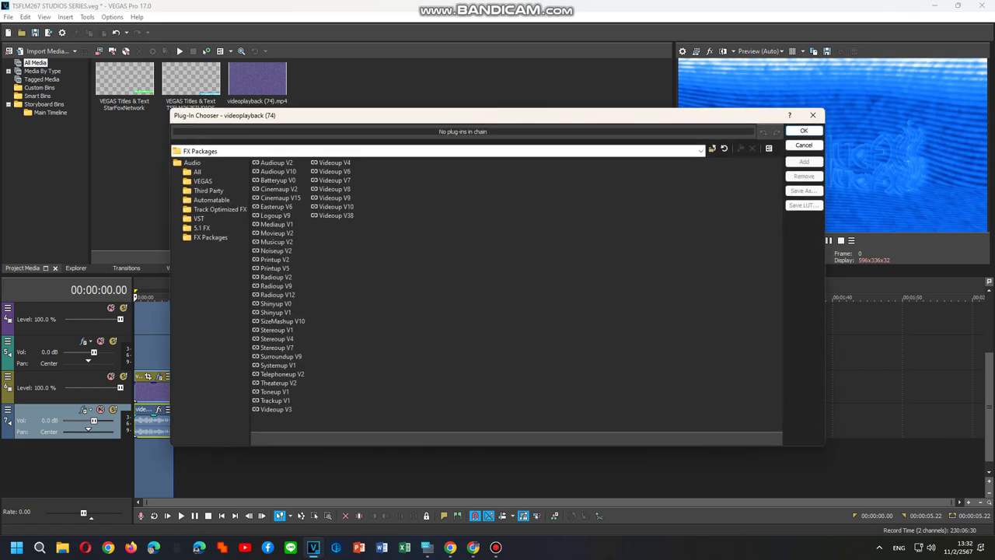
left_click(276, 286)
left_click(276, 277)
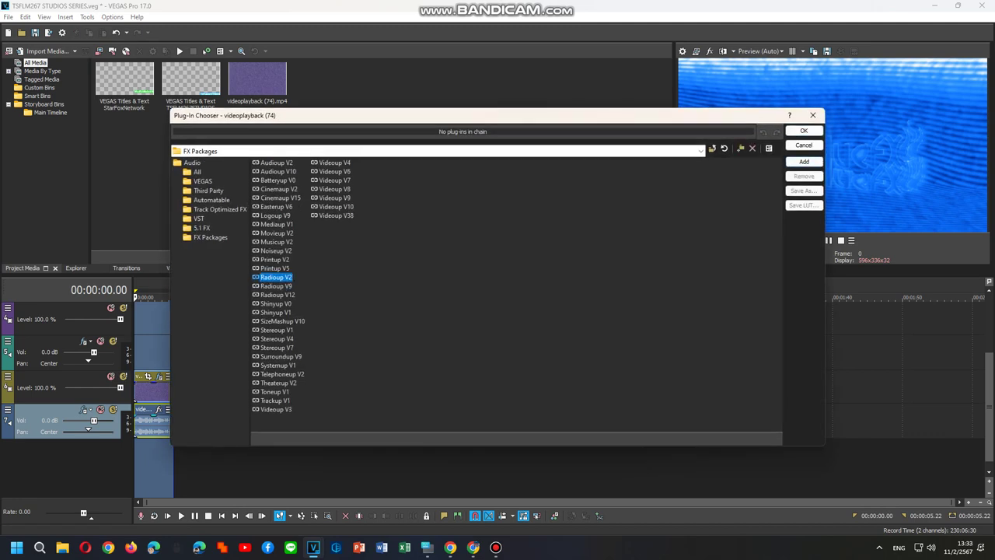
double_click(276, 286)
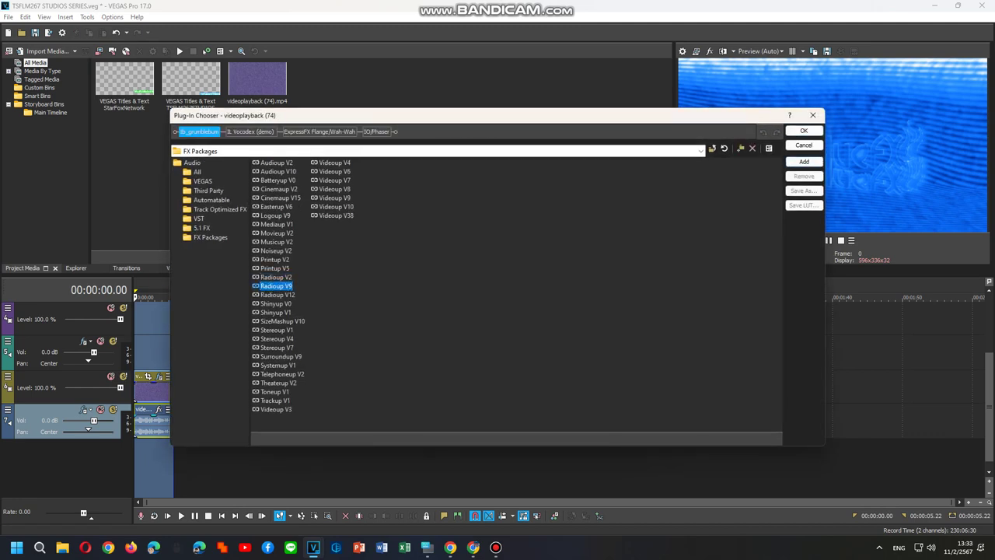
left_click(804, 131)
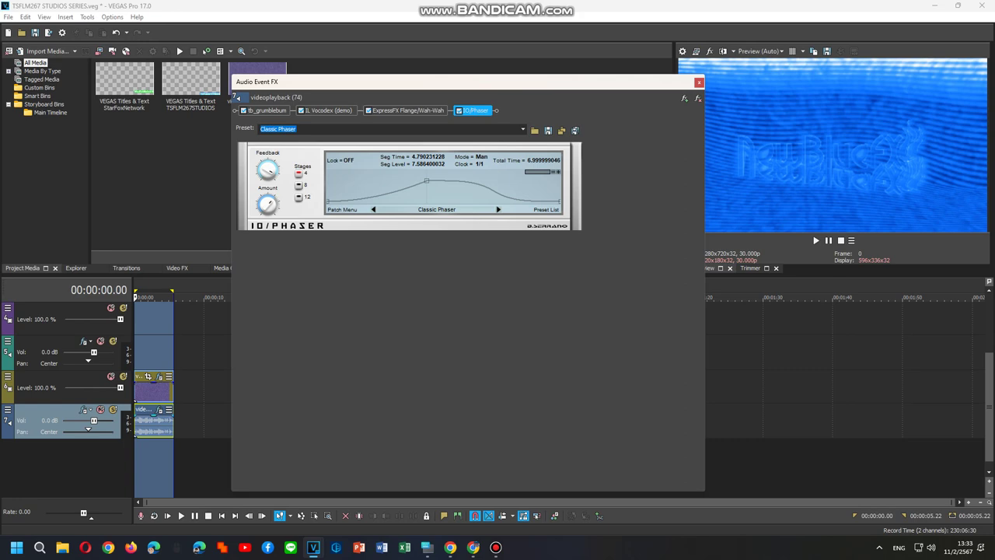
left_click(684, 99)
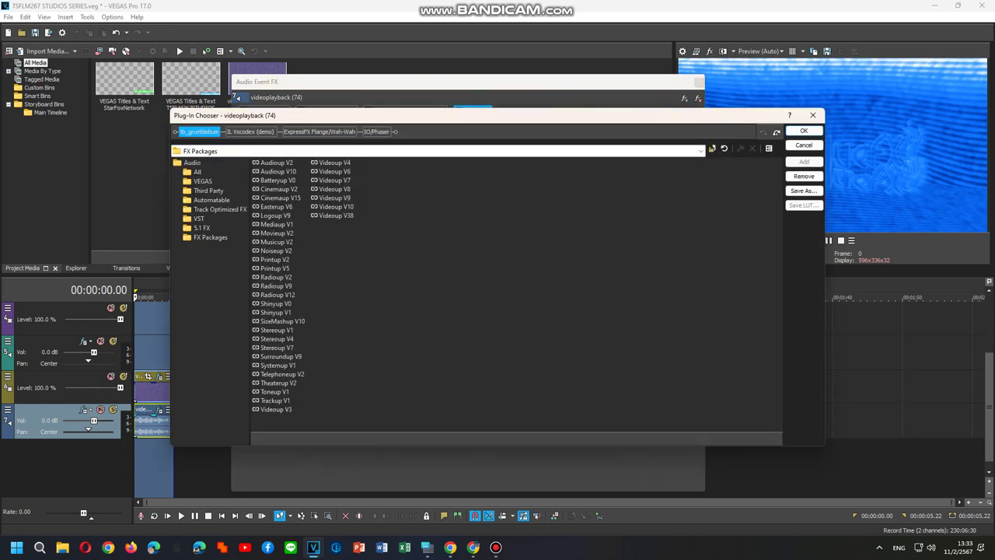
double_click(276, 286)
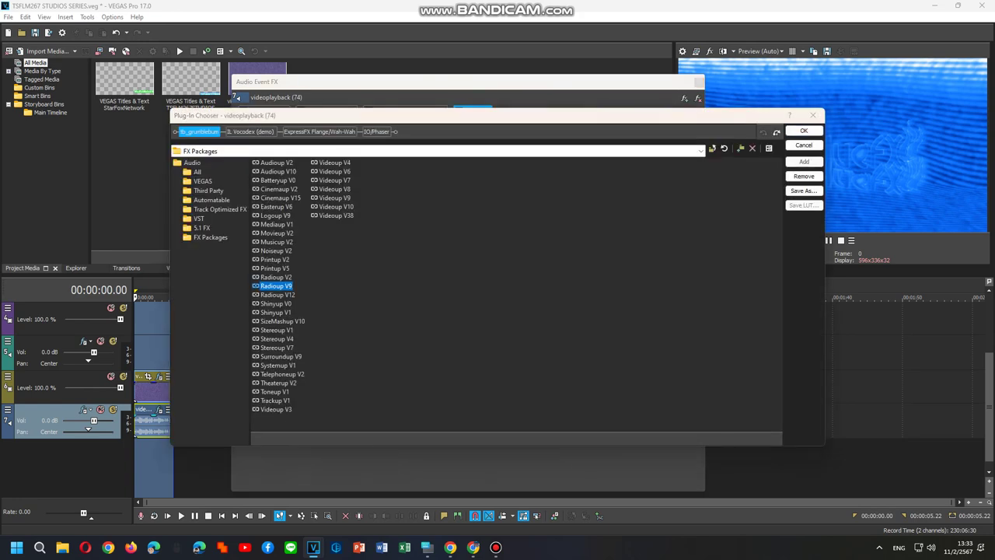
key("F2")
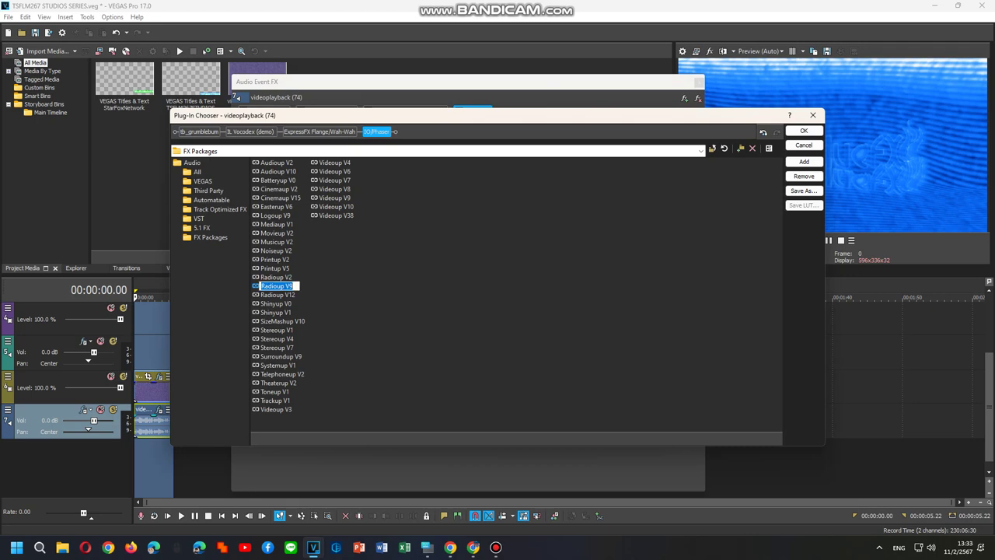
left_click(251, 132)
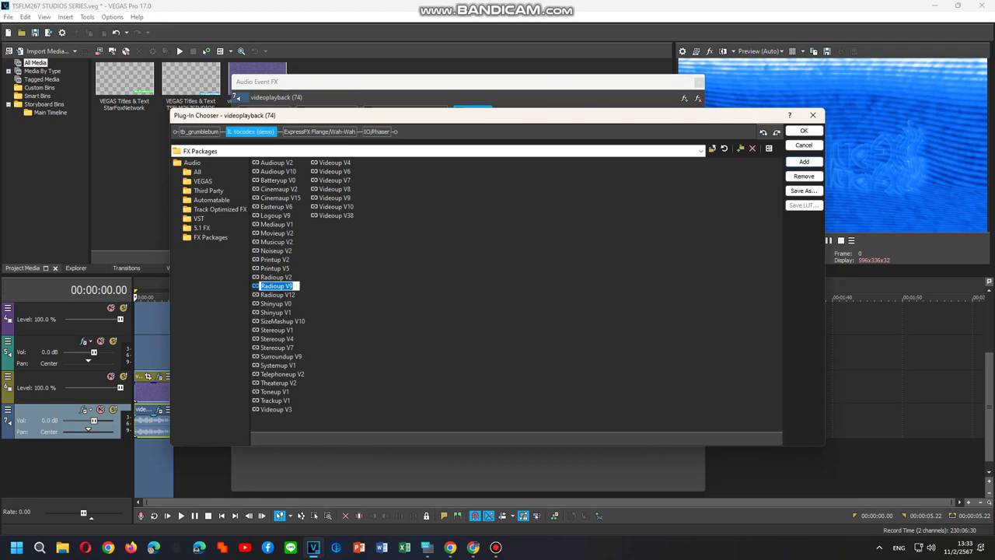
left_click(804, 130)
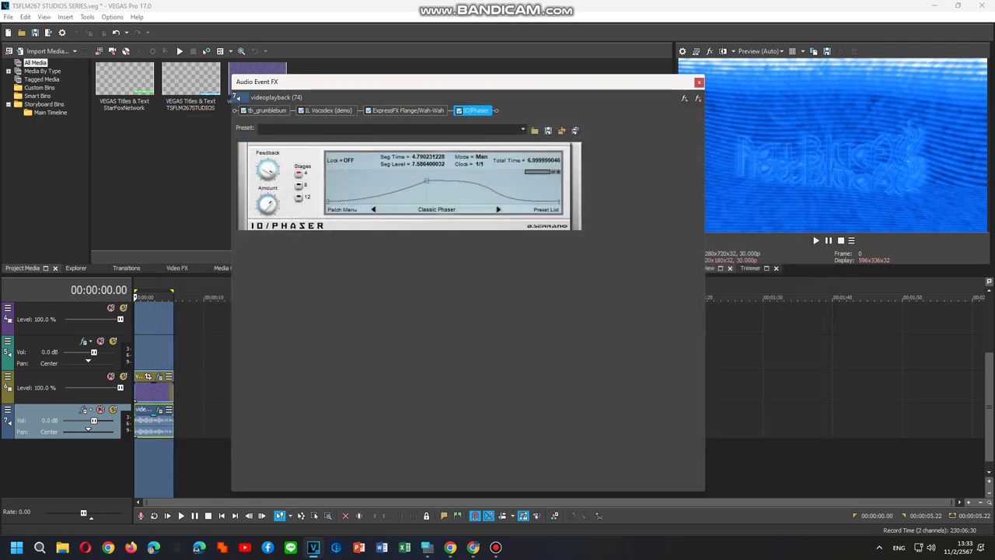
Load the Clearer preset in the IL Vocodex effect and turn its large green band knob up to 400%
left_click(329, 111)
left_click(479, 148)
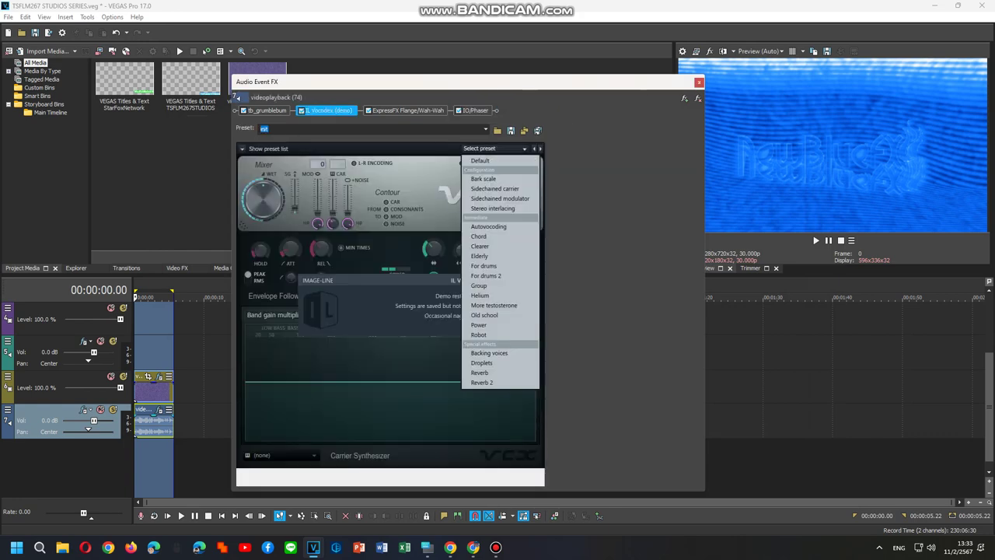
left_click(484, 255)
left_click_drag(434, 249, 434, 210)
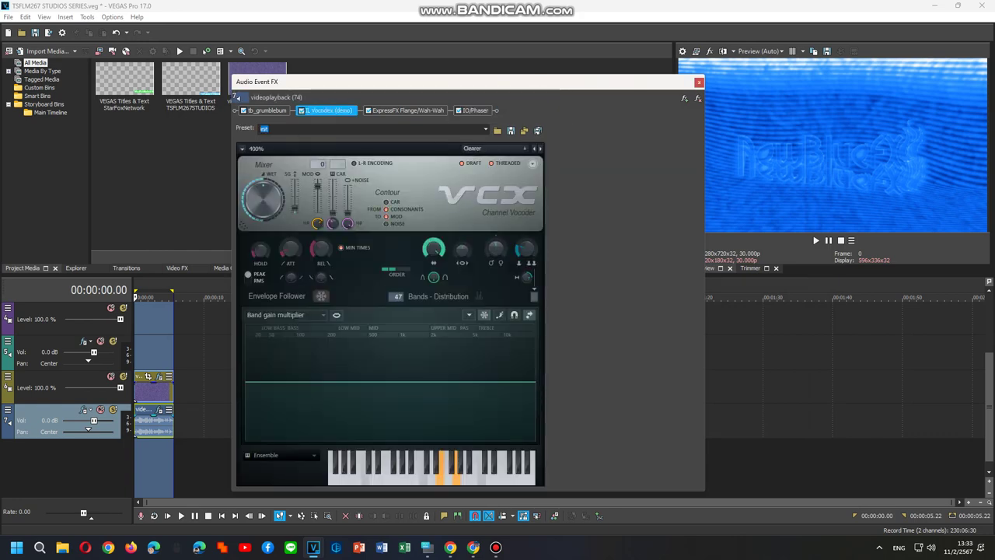
Set the Vocodex carrier tone to Bright and play back the clip to hear it
left_click(282, 456)
left_click(290, 467)
left_click(84, 343)
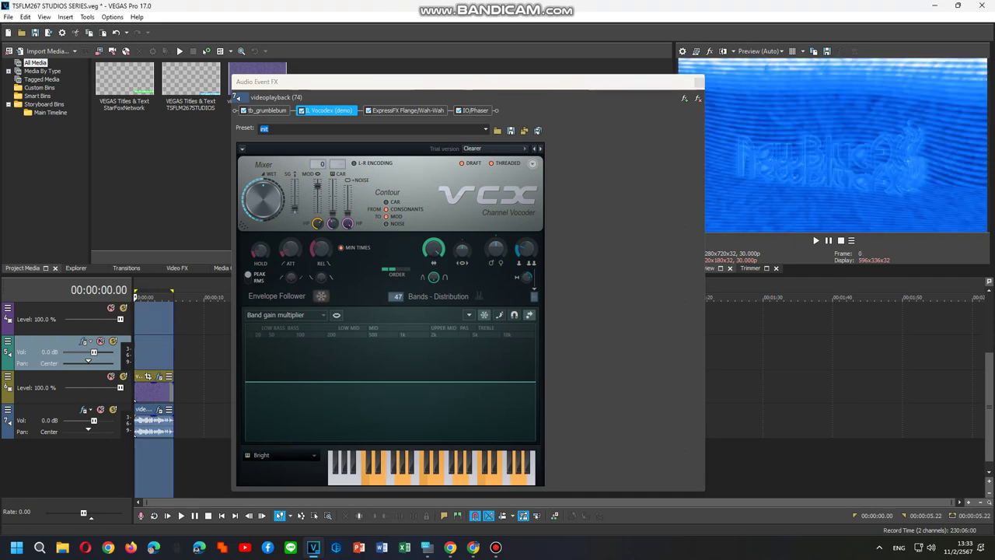
key("space")
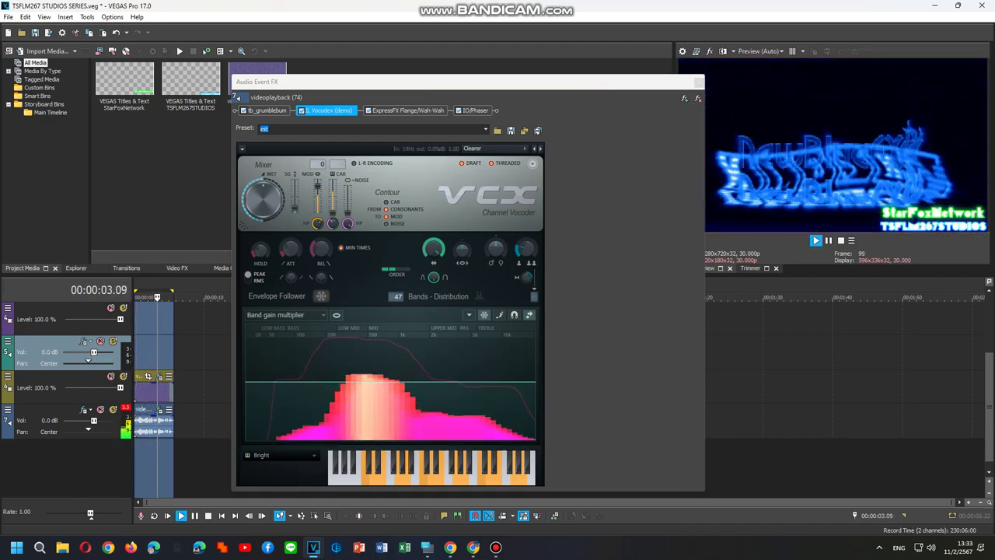
Try the Organ and Scythe carrier tones in Vocodex while the clip plays
left_click(280, 455)
left_click(359, 486)
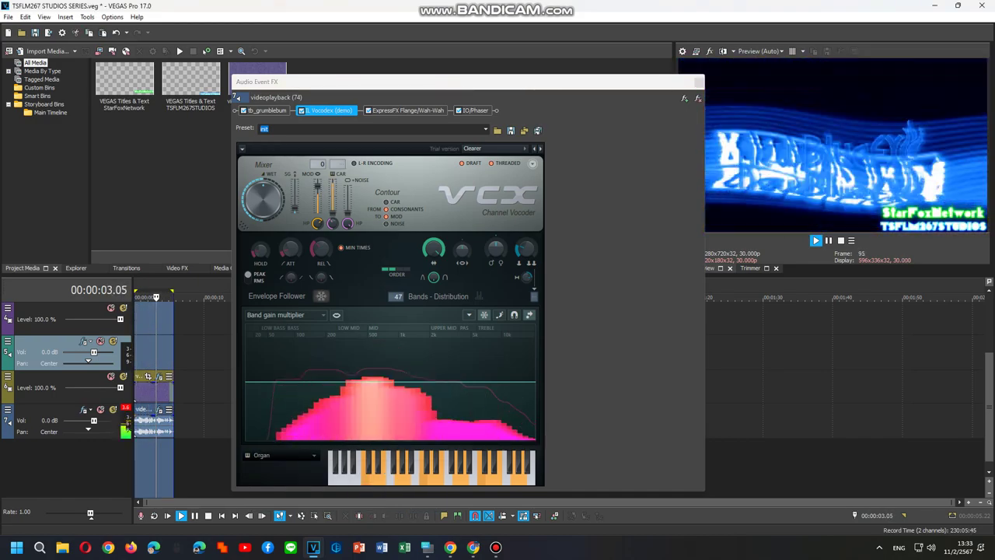
left_click(282, 456)
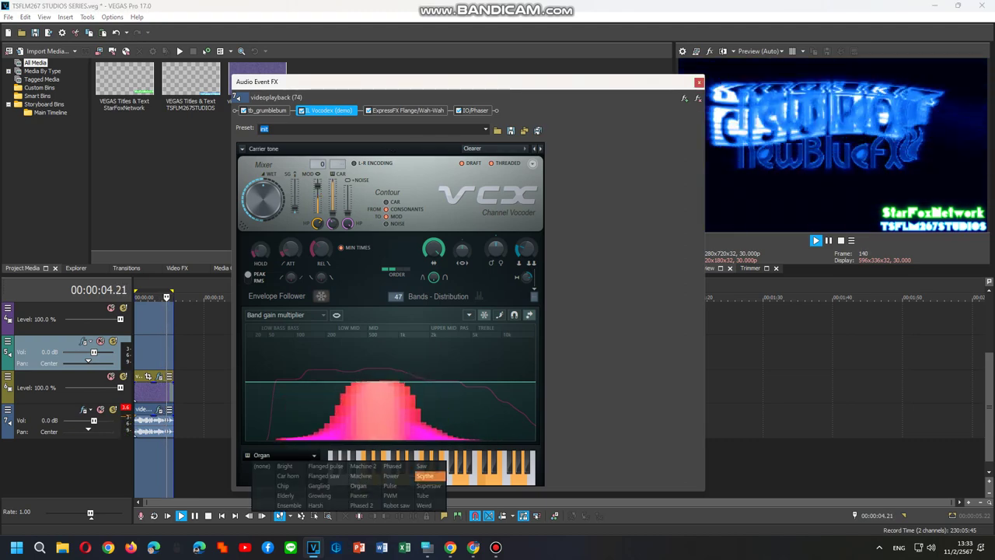
left_click(428, 475)
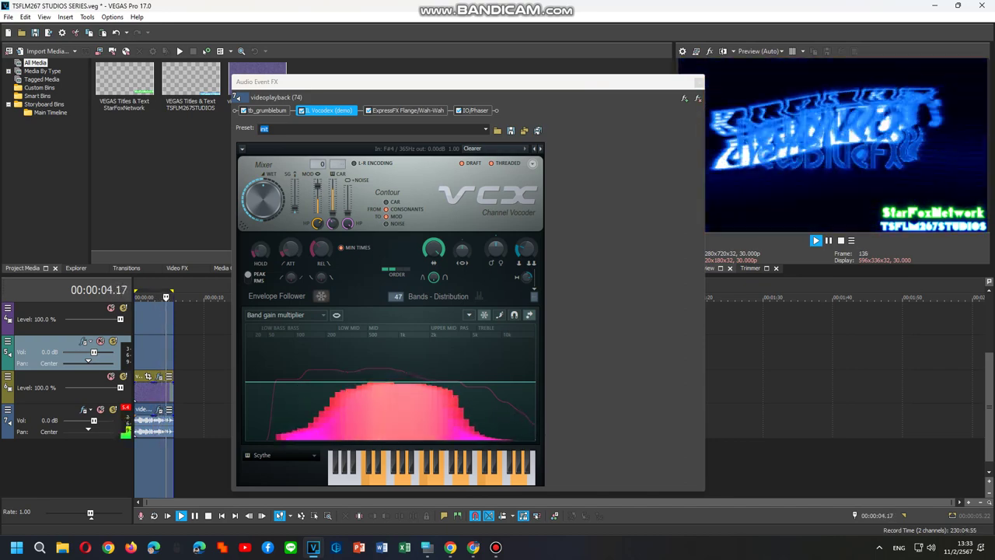
Reorder the audio effect chain so IO/Phaser follows tb_grumblebum and IL Vocodex comes last, playing the clip to compare
left_click(476, 110)
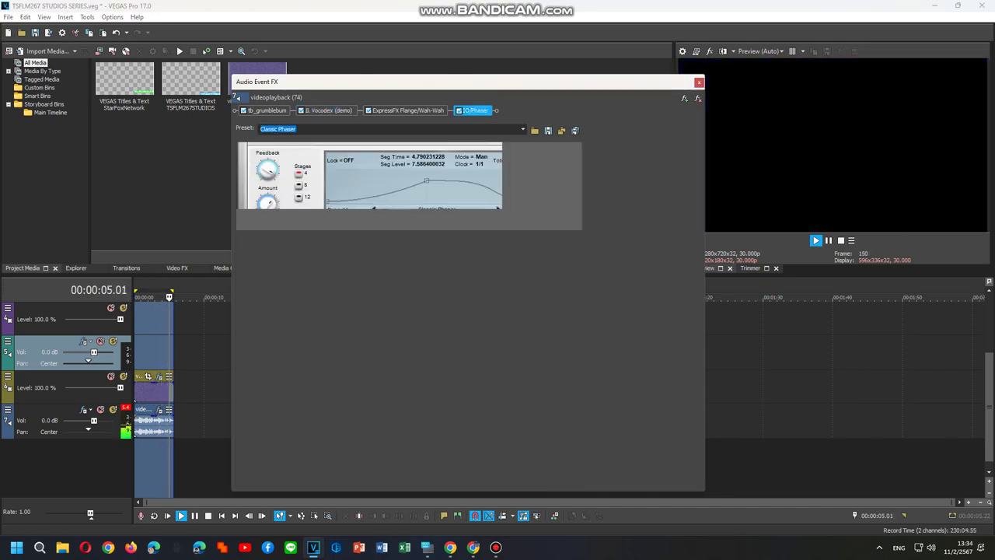
left_click_drag(476, 110, 318, 111)
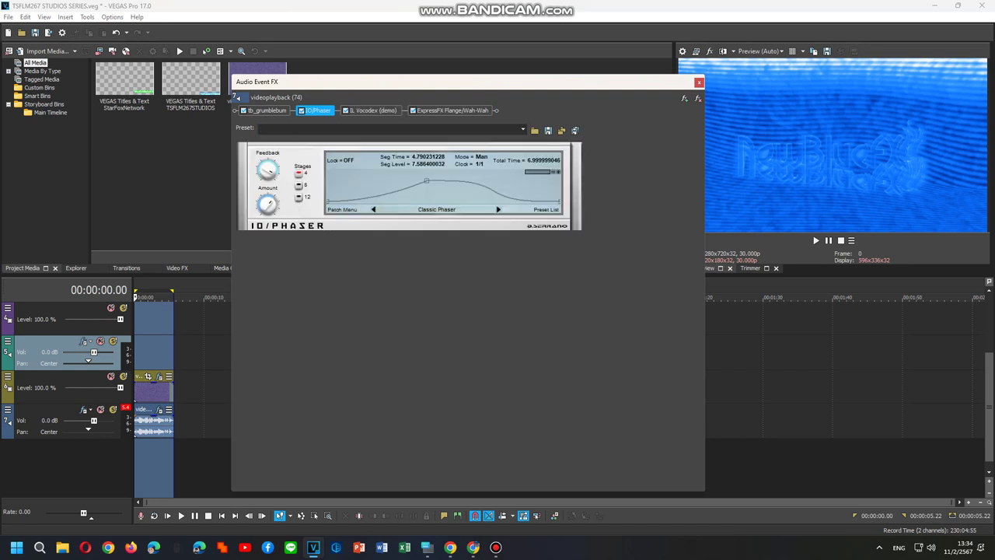
left_click(373, 111)
left_click(181, 516)
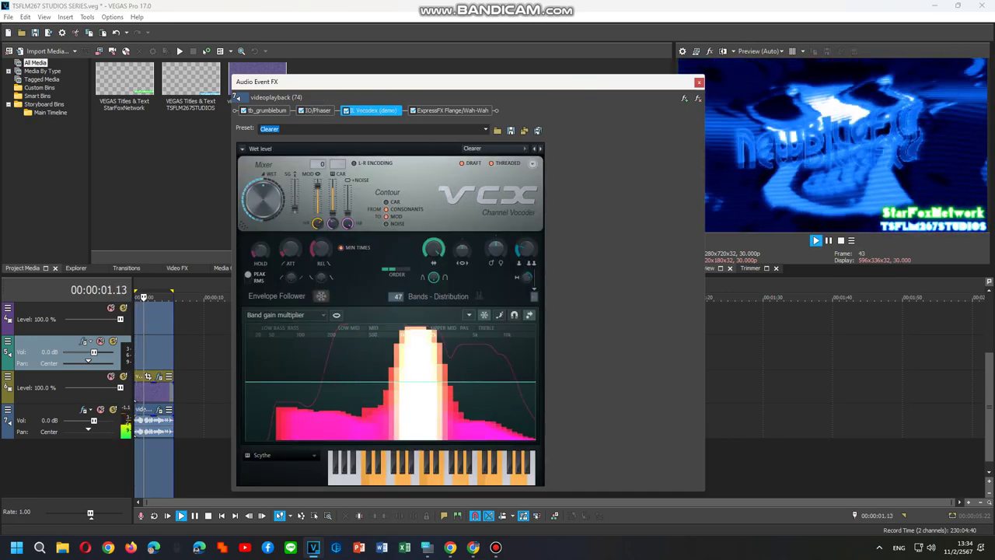
left_click_drag(373, 110, 465, 110)
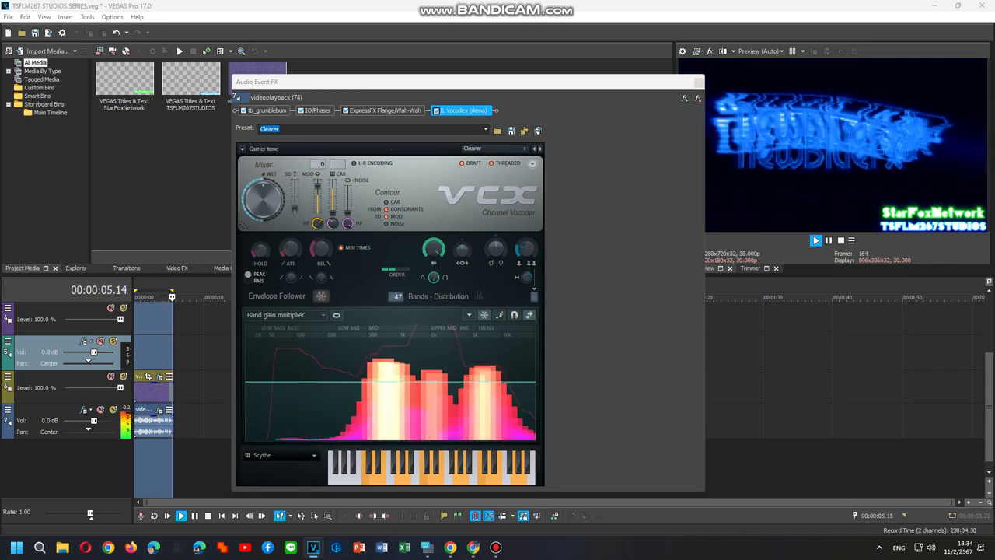
Try the Elderly, Flanged saw and Saw carrier tones in Vocodex, playing back the clip
left_click(290, 456)
left_click(286, 495)
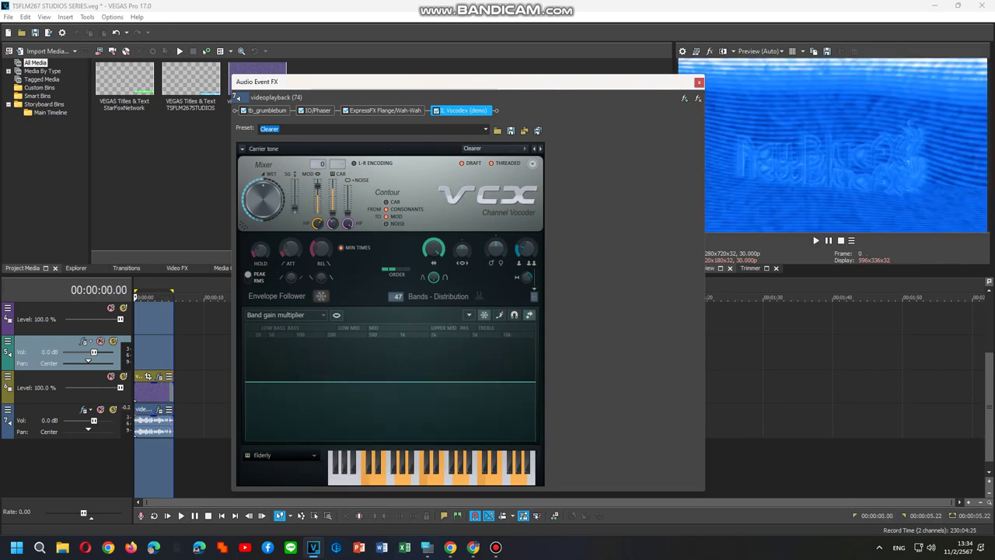
left_click(59, 310)
key("space")
left_click(291, 456)
left_click(324, 476)
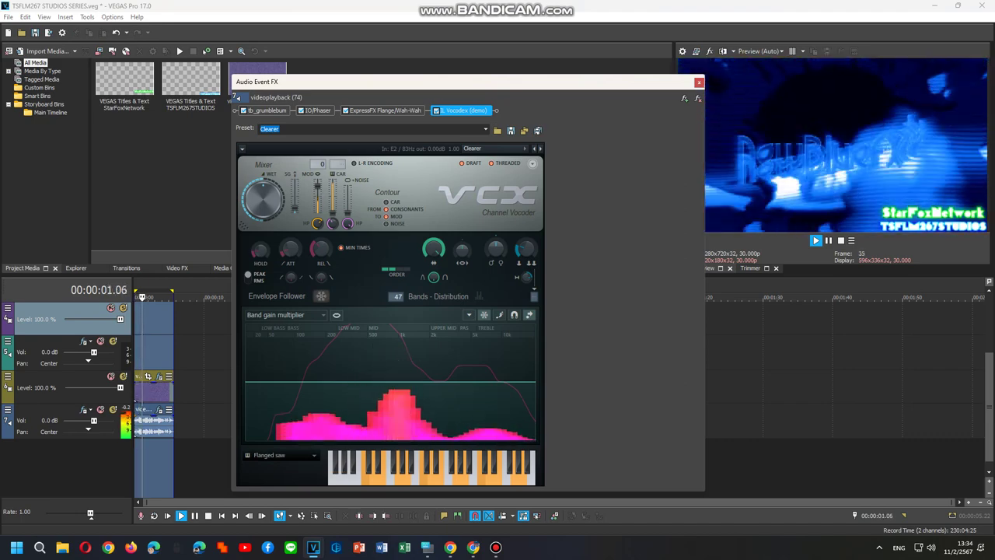
left_click(291, 456)
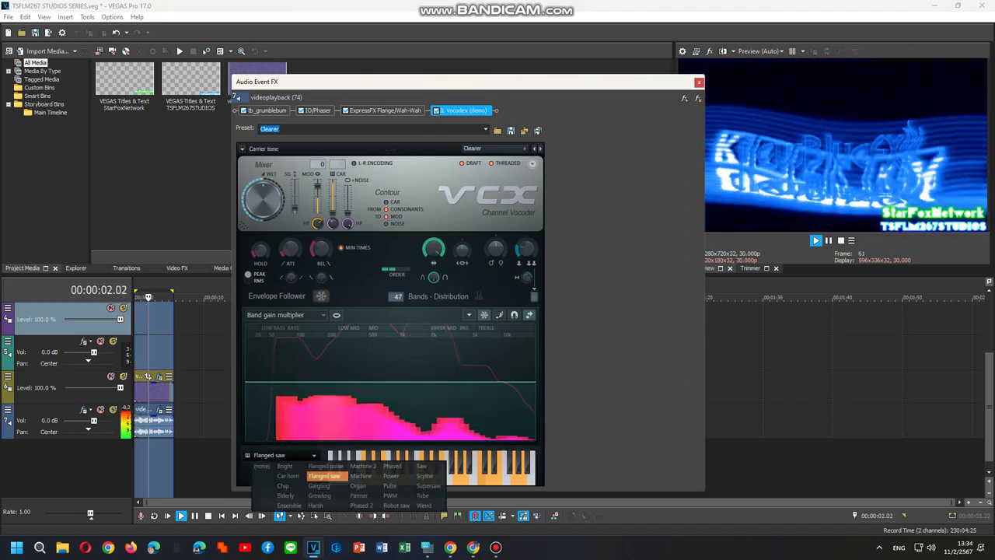
left_click(422, 466)
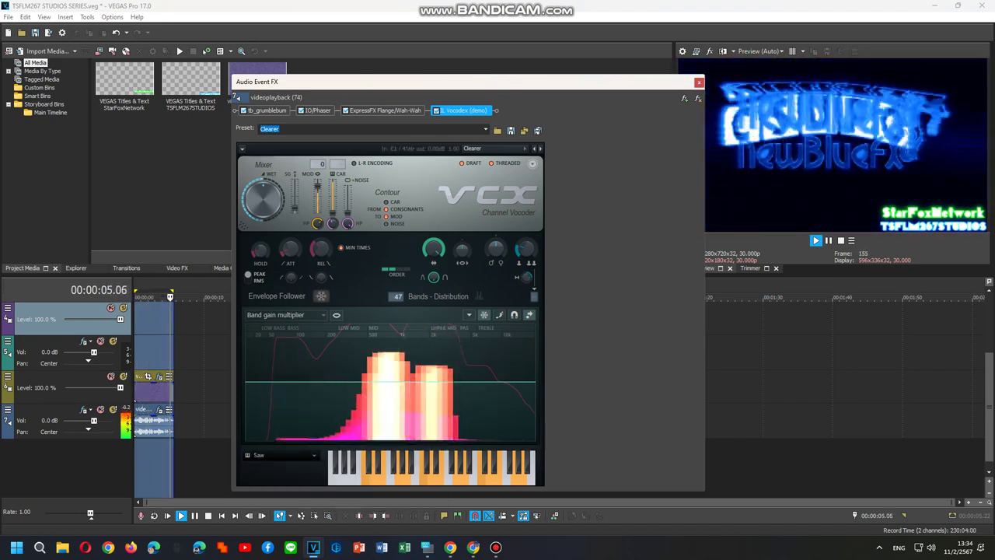
Return the Vocodex carrier tone to Bright and audition the reordered chain
key("space")
left_click(280, 455)
left_click(285, 466)
key("space")
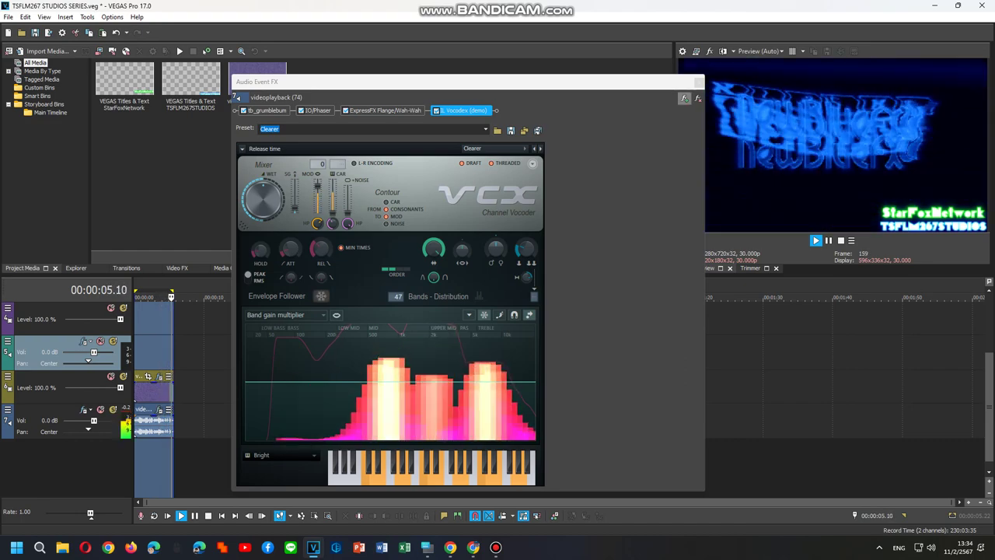
key("space")
Save the audio event's effect chain as a plug-in package named "Shinyup V13" and close the audio effects window
left_click(684, 98)
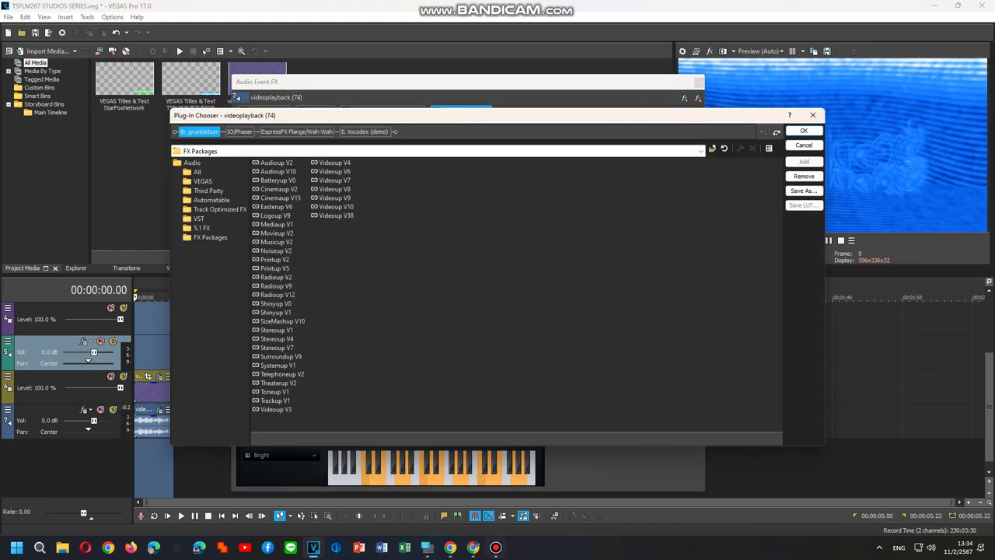
mouse_move(496, 547)
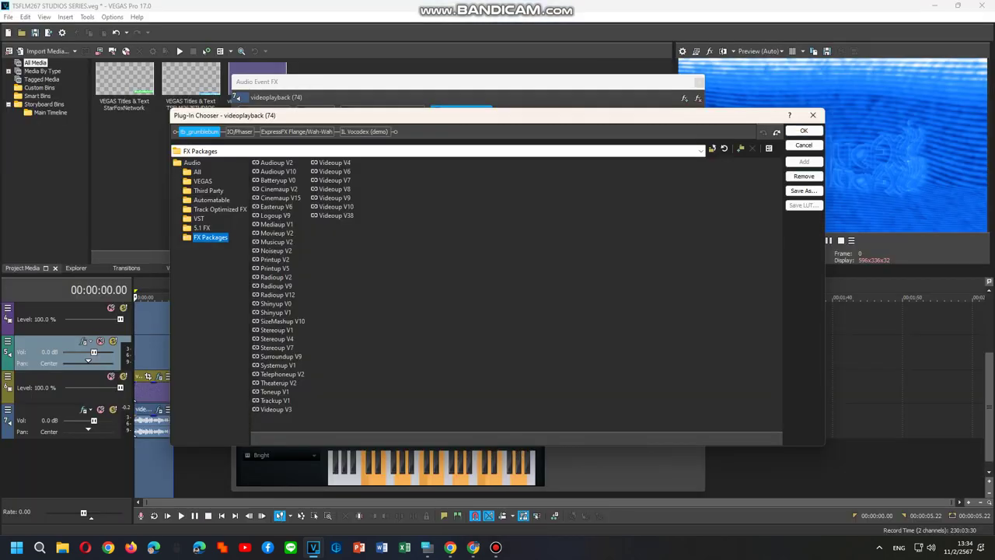
left_click(803, 191)
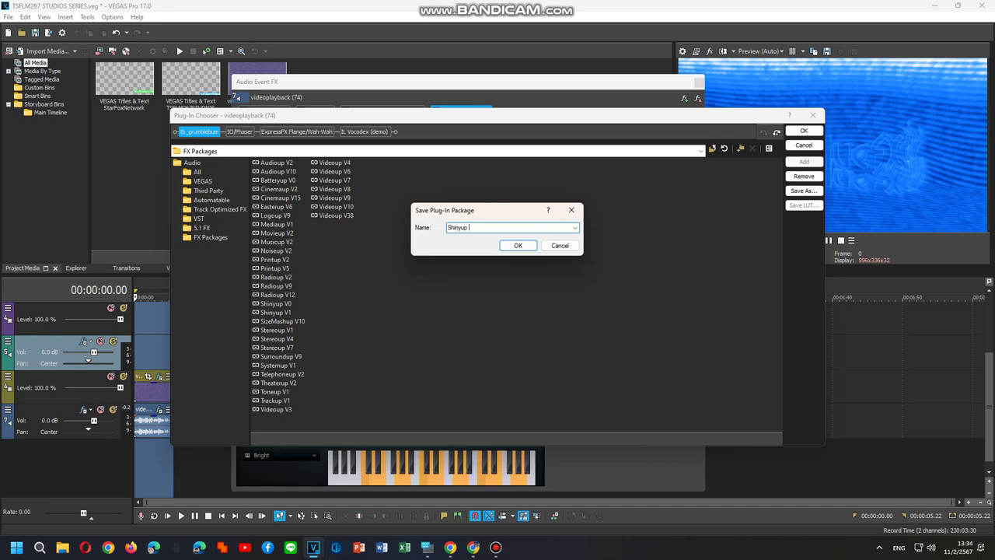
left_click(427, 547)
type("Shinyup")
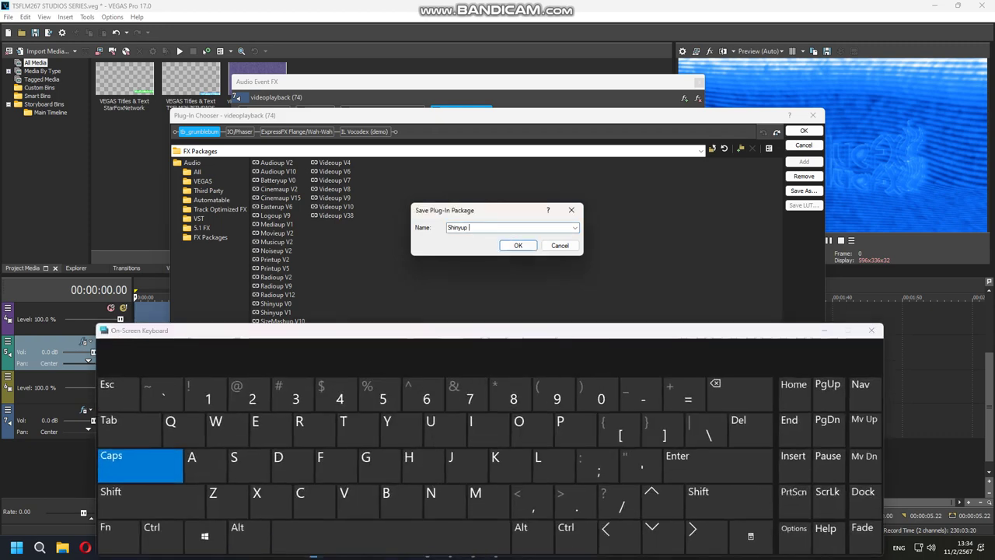
left_click(525, 528)
left_click(343, 497)
left_click(208, 395)
left_click(295, 394)
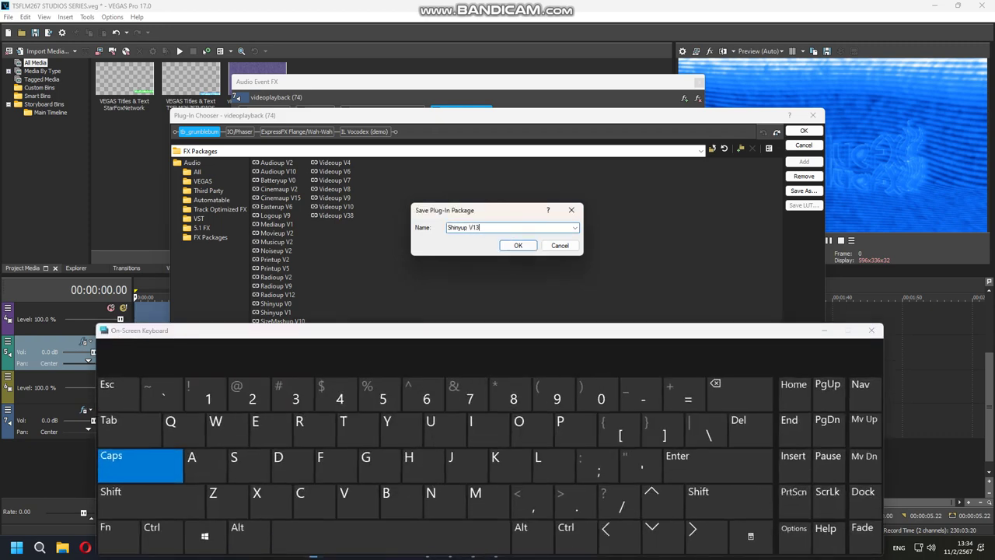
left_click(518, 245)
left_click(824, 331)
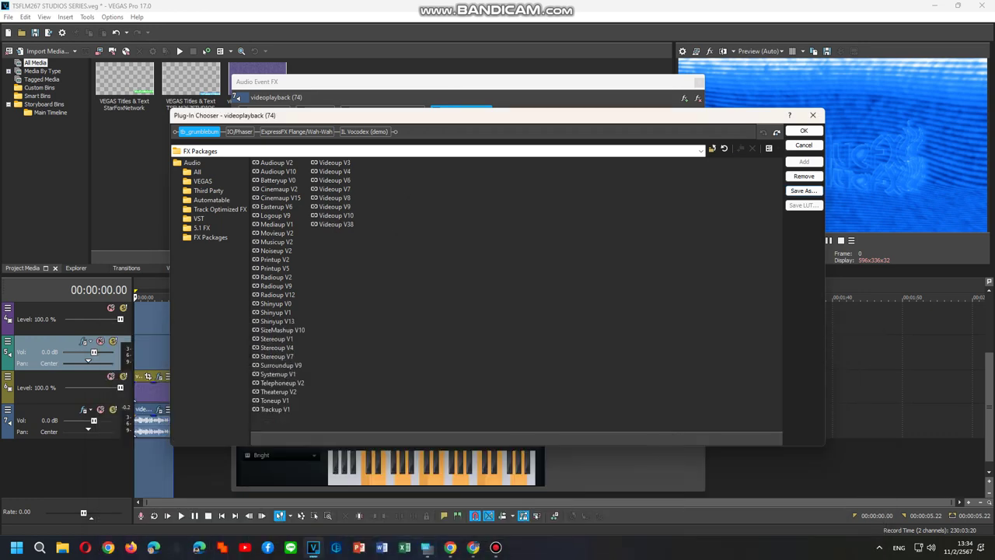
left_click(804, 131)
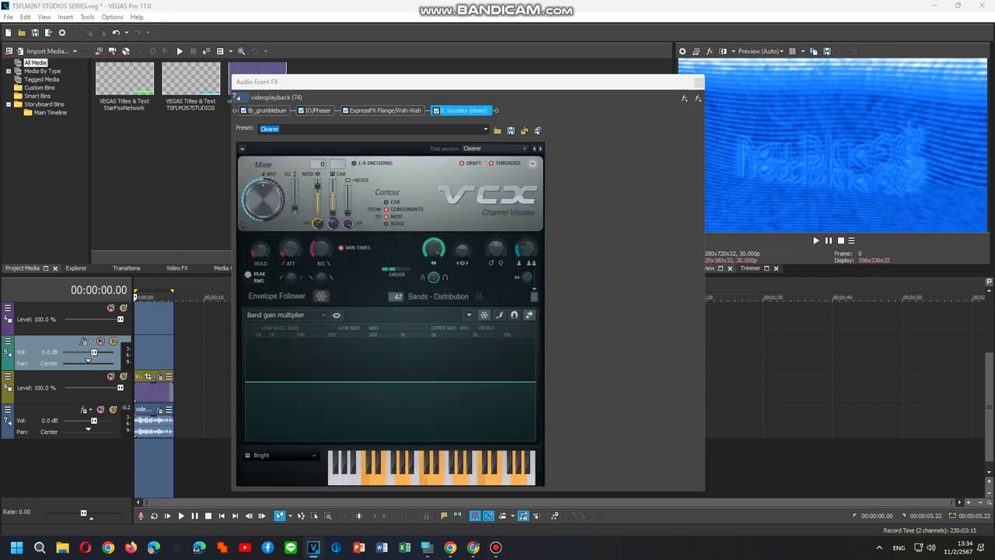
left_click(699, 83)
Open the render settings and name the output file "An New Audio Effects I'll Calls Shinyup V13" using the on-screen keyboard
left_click_drag(989, 389, 989, 330)
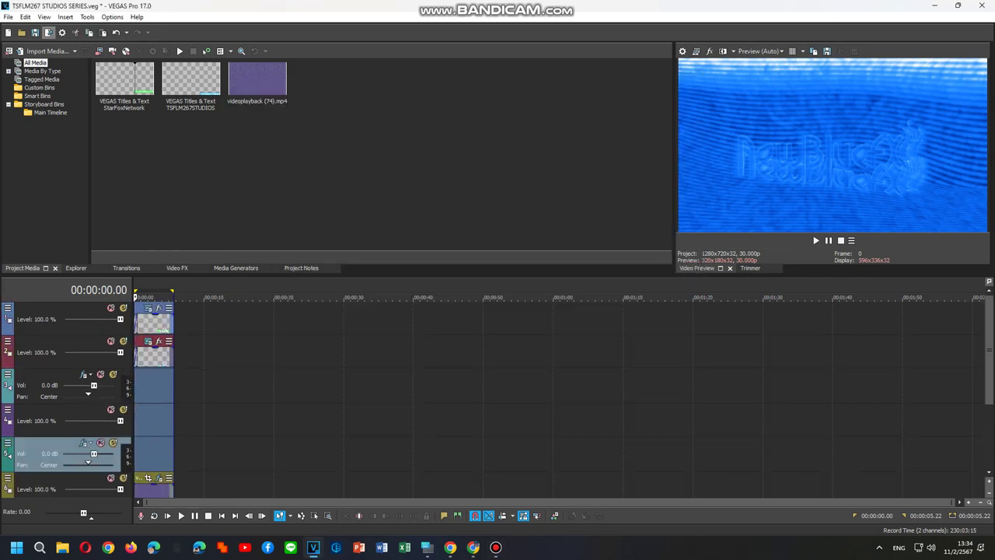
left_click(48, 32)
type("A")
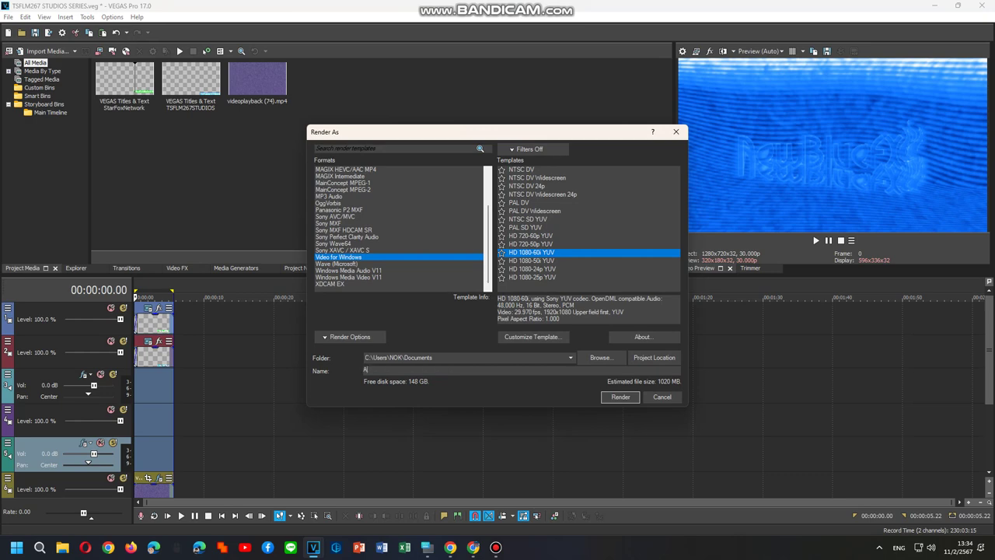
type("E")
left_click(427, 548)
type("ff")
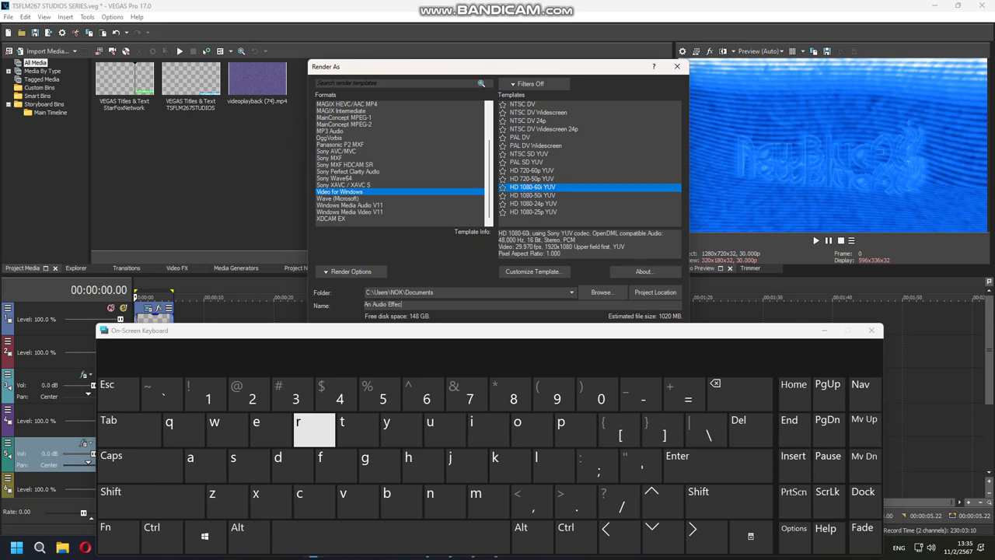
type("ec")
left_click(342, 429)
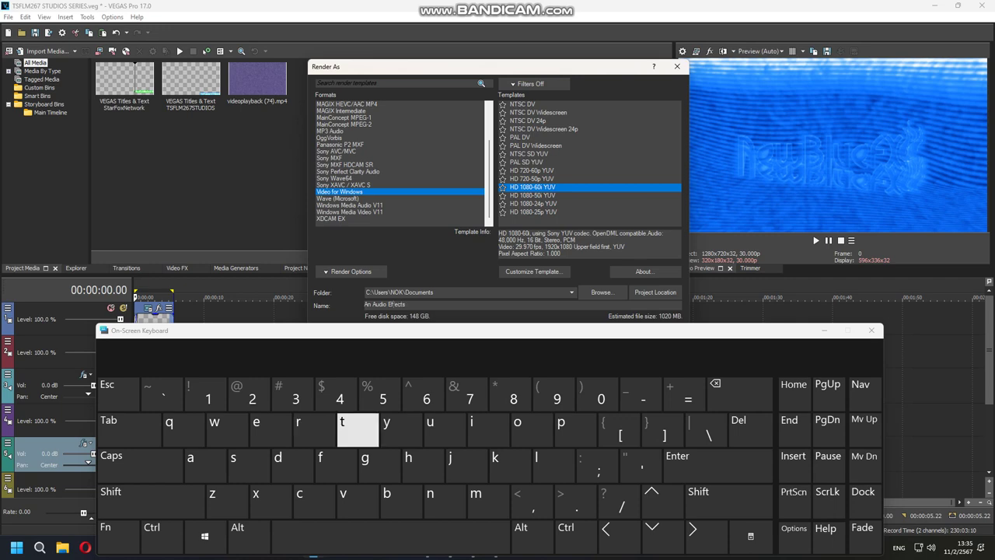
type("New Audio Effects I'll Calls Shinyup V1")
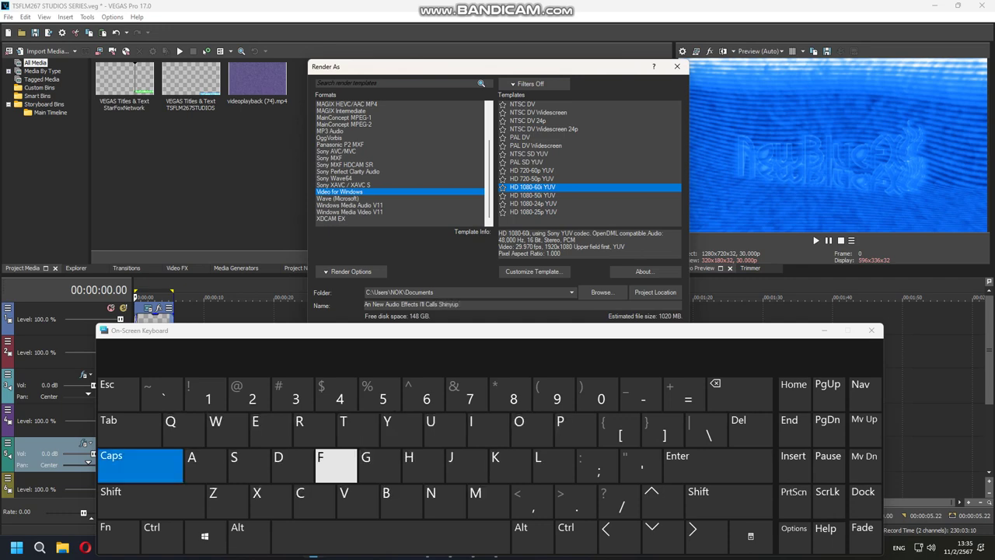
type("3")
key("Caps_Lock")
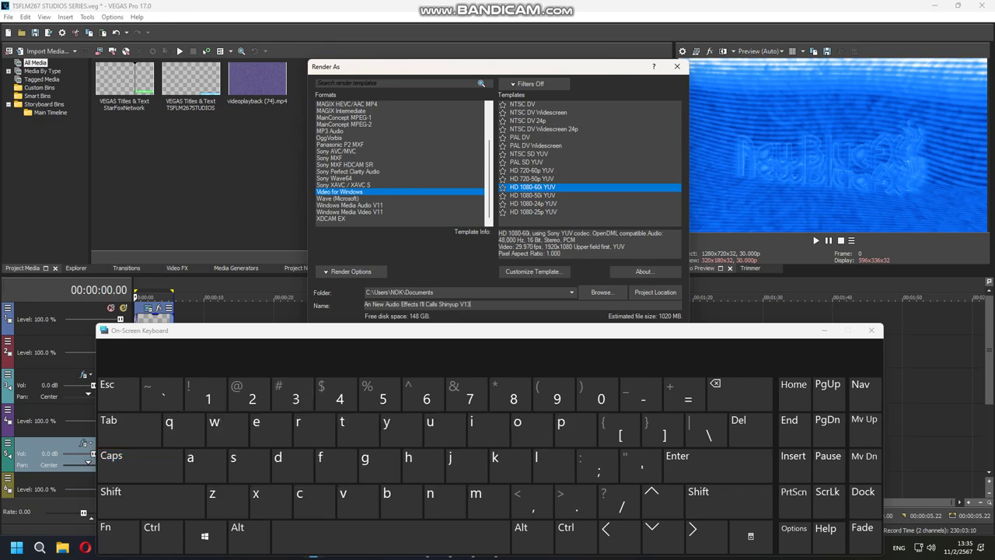
left_click(872, 330)
left_click(495, 547)
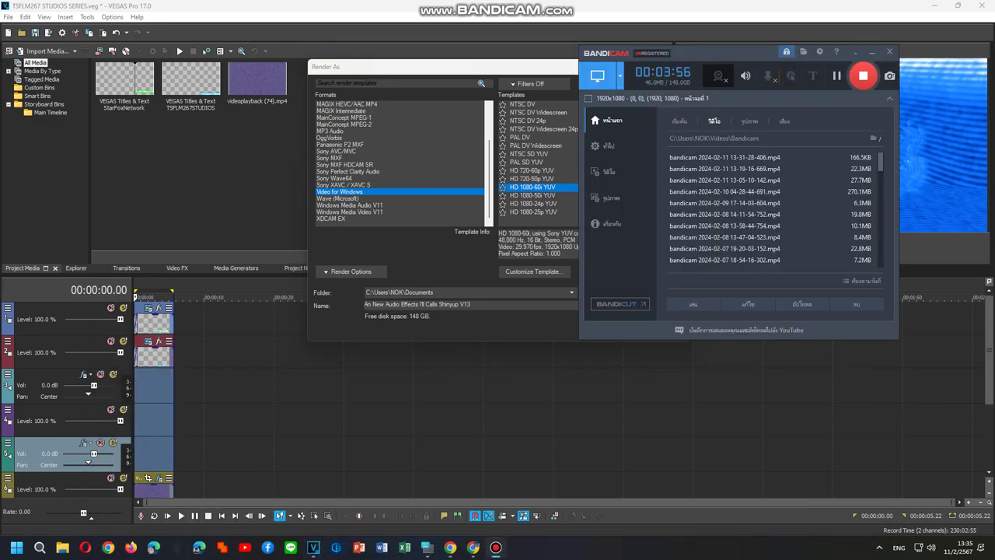